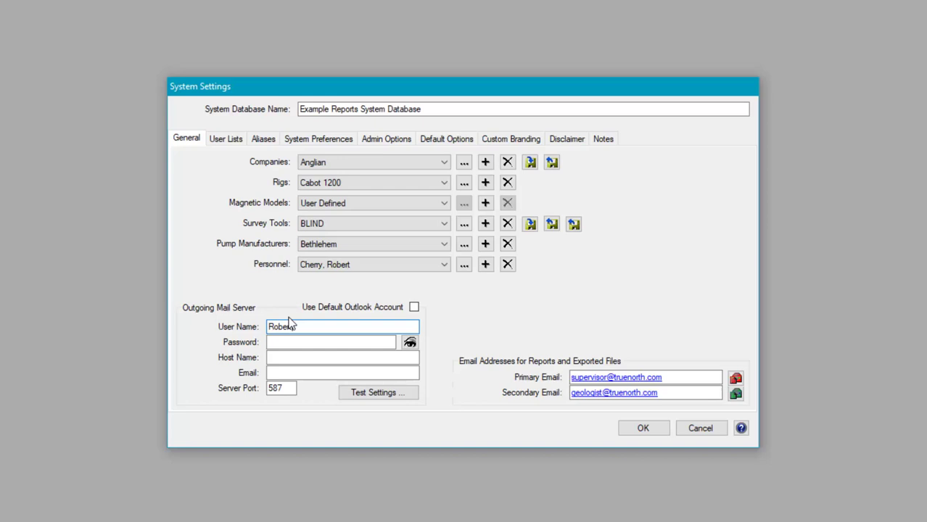
Step: Enter the mail password, host smtp.gmail.com and the sender's e-mail, then pass the settings test
key(Tab)
text(••••••••••)
key(Tab)
text(smtp.gmail.com)
click(312, 373)
key(Tab)
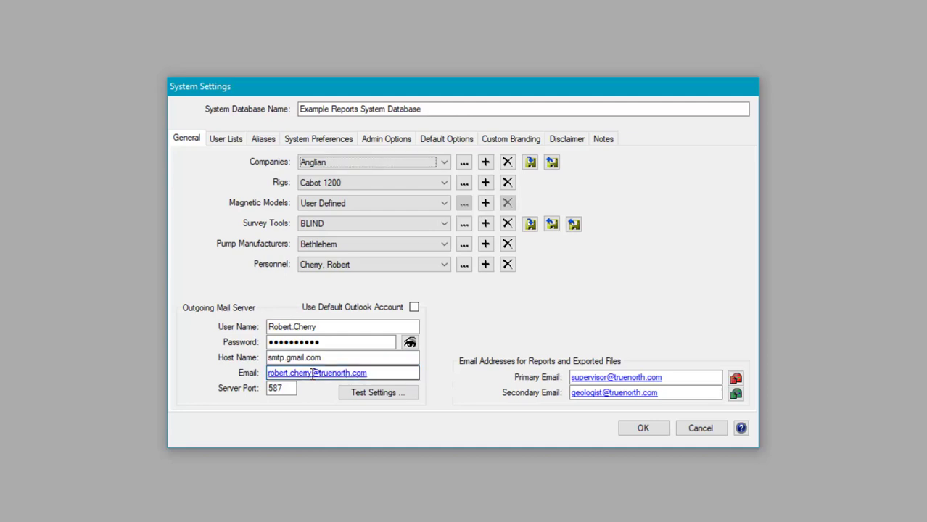
click(378, 397)
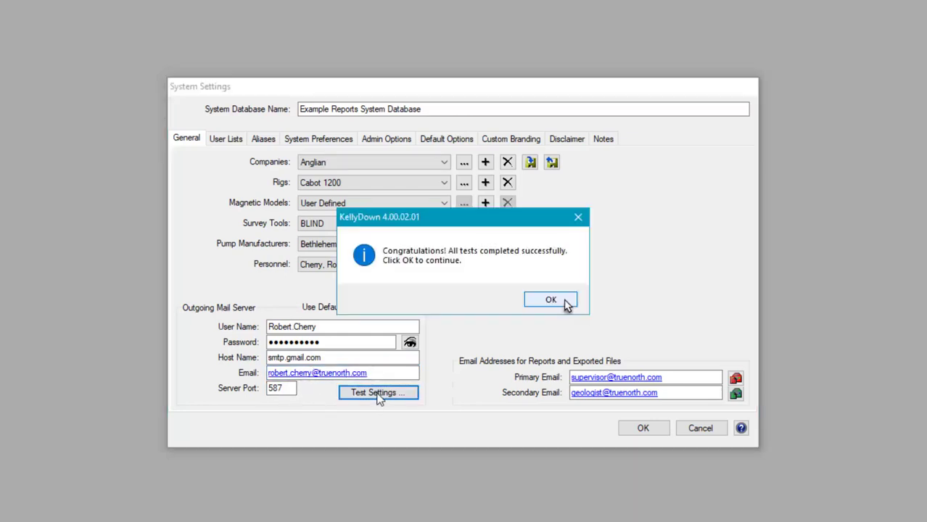
click(565, 303)
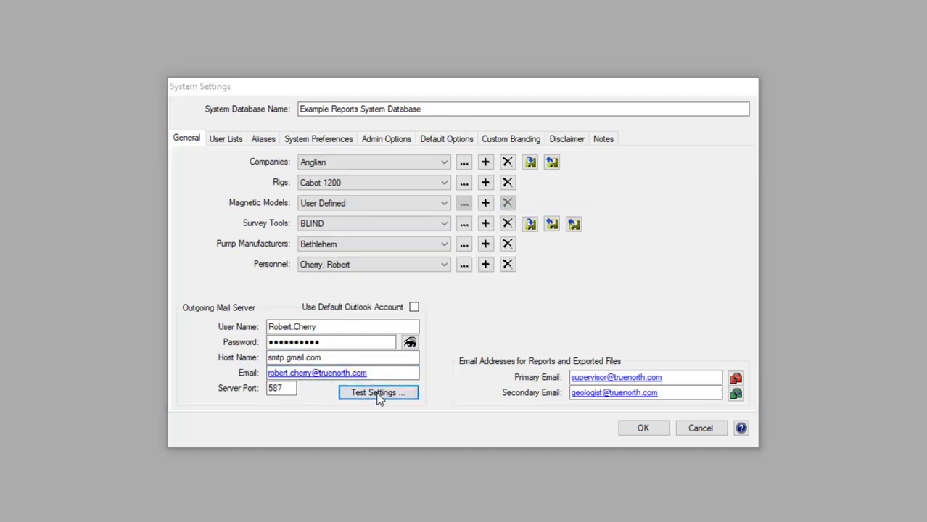
Step: Add a new person with name, employee number, job title Directional Supervisor and mobile number
click(485, 265)
key(Tab)
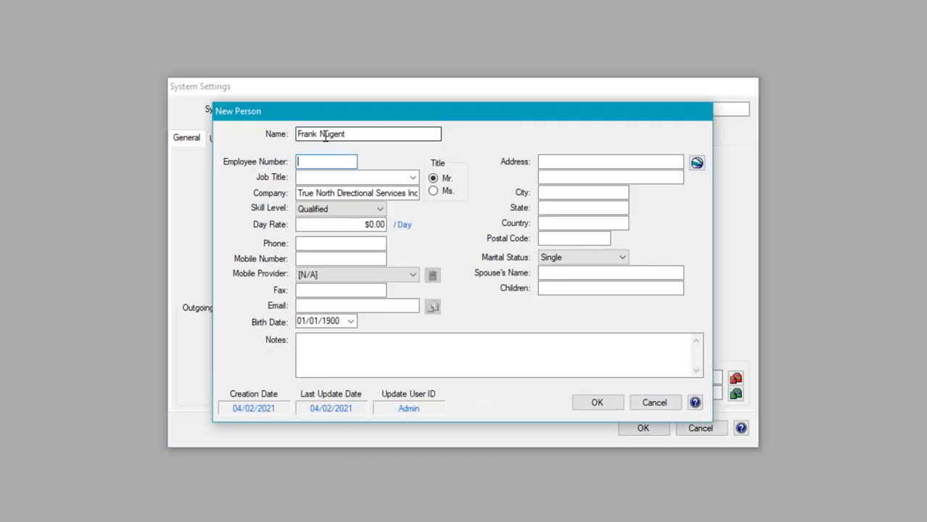
text(987234987)
key(Tab)
text(Directional Supervisor)
key(Tab)
key(Tab)
key(Tab)
key(Tab)
key(Tab)
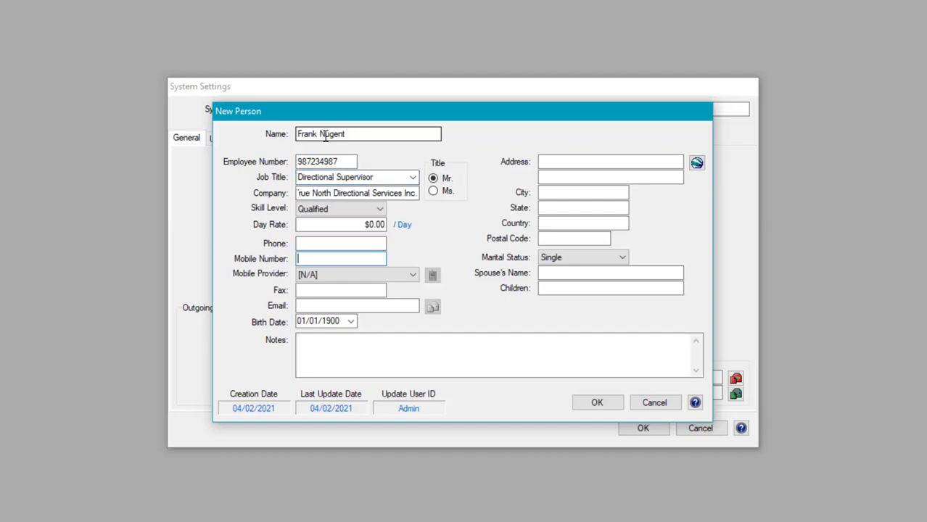
text(17805551234)
key(Tab)
click(412, 275)
drag(414, 363, 412, 447)
click(328, 354)
click(323, 306)
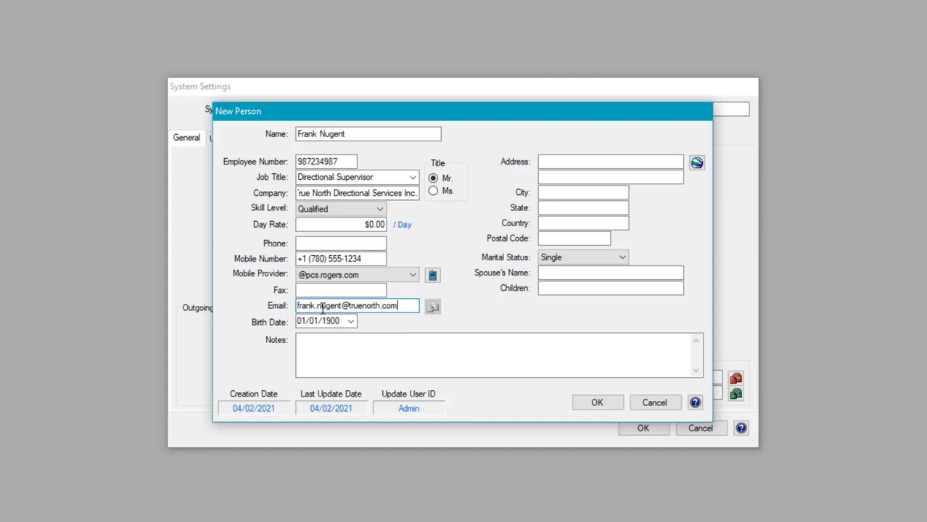
key(Tab)
Step: Pick the person's birth date in the calendar and save the new personnel record
click(351, 322)
click(367, 342)
click(368, 343)
click(369, 343)
click(319, 416)
click(353, 362)
click(356, 364)
click(448, 380)
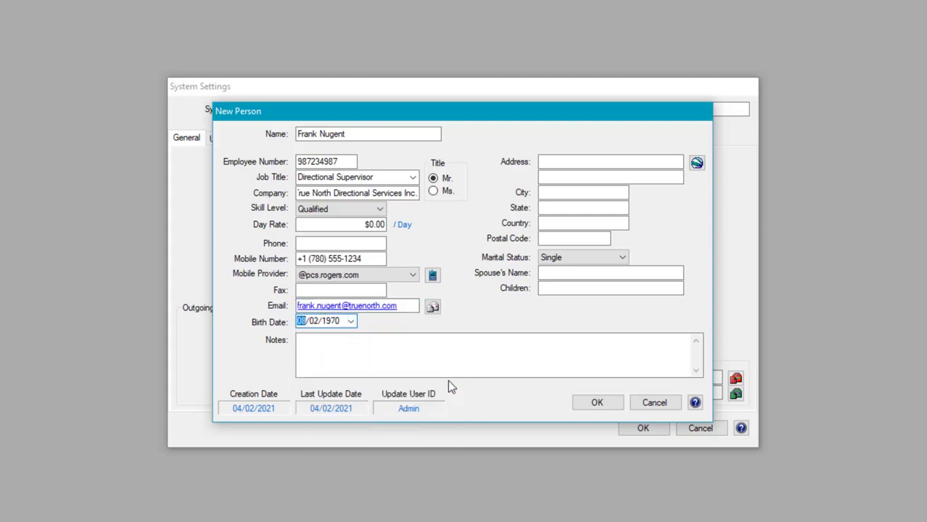
click(597, 404)
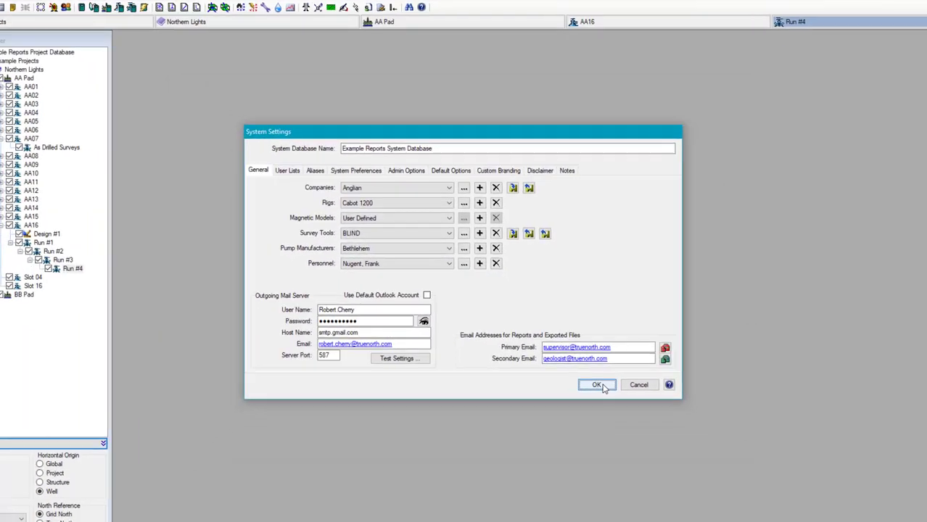
Step: Save the system settings, then open Company Properties for the customer Anglian
click(647, 428)
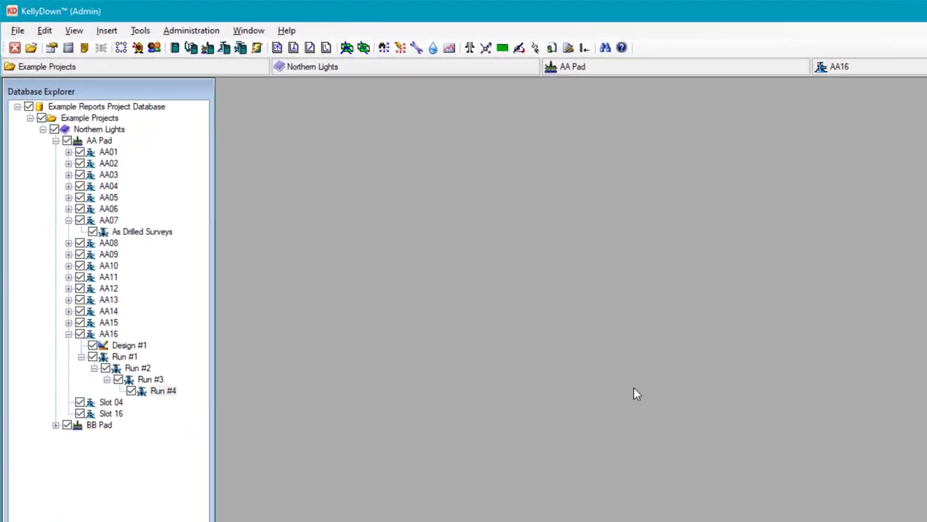
click(158, 49)
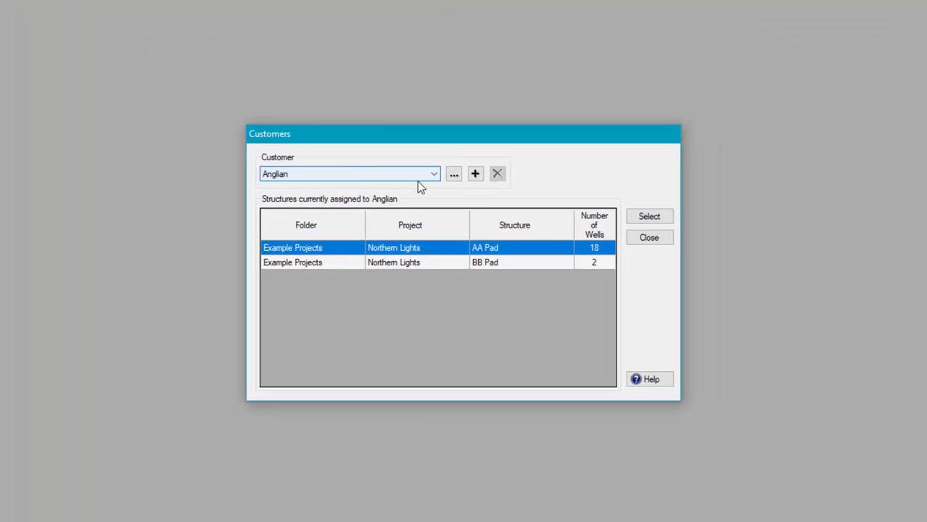
click(454, 176)
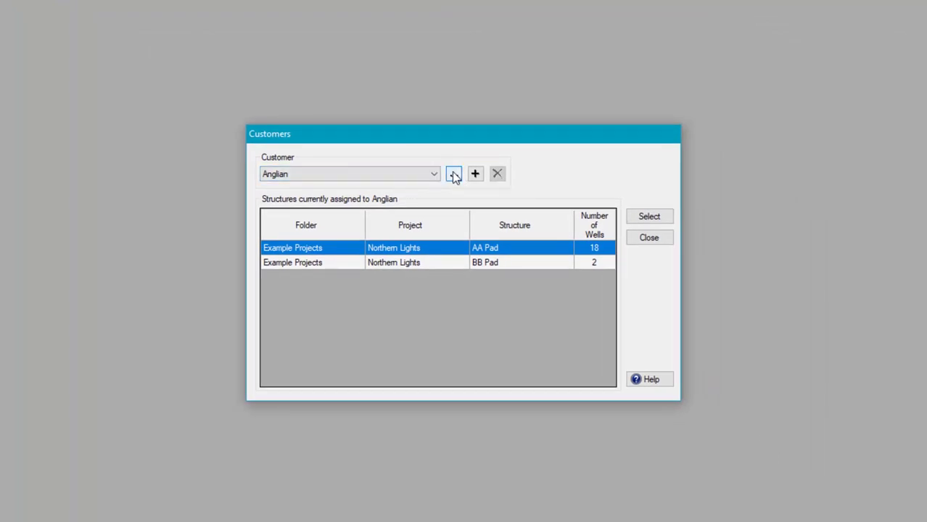
click(538, 210)
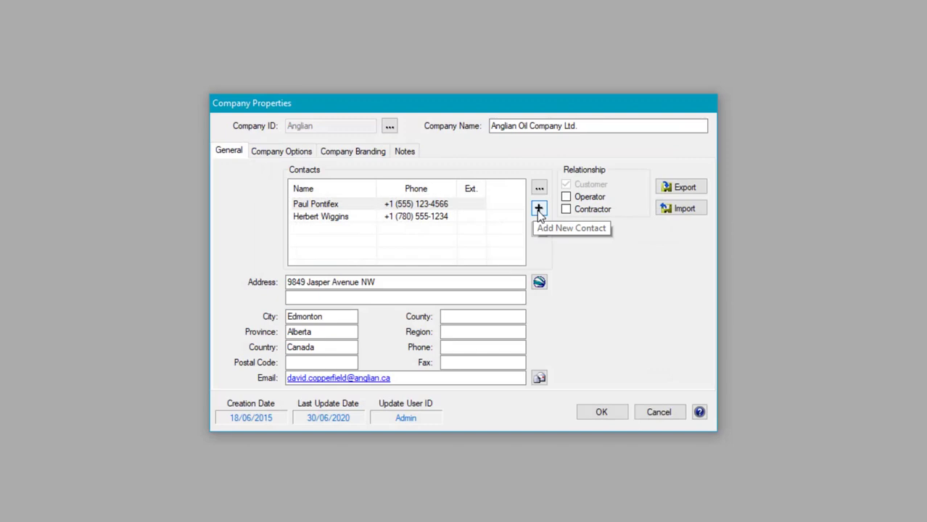
Step: Add an Anglian contact with first and last name, job title Company Man and mobile number
click(538, 210)
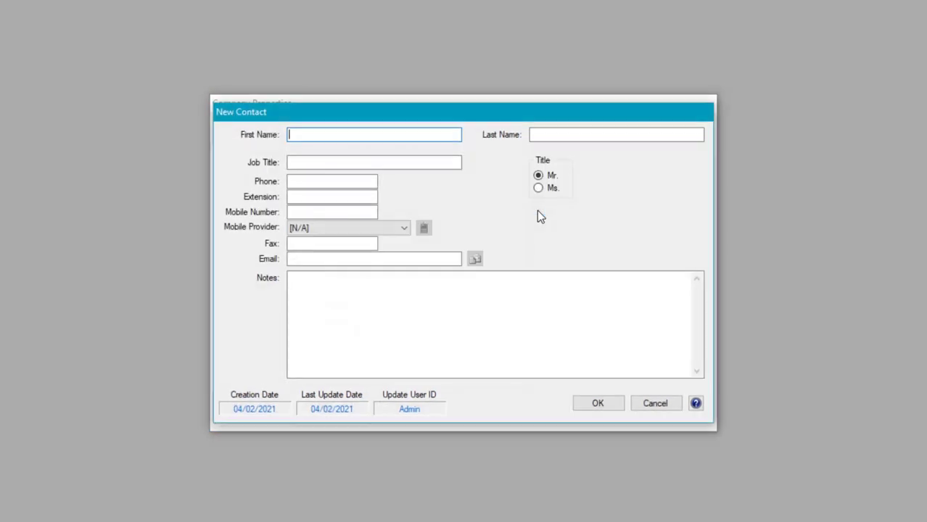
key(Tab)
text(Smith)
key(Tab)
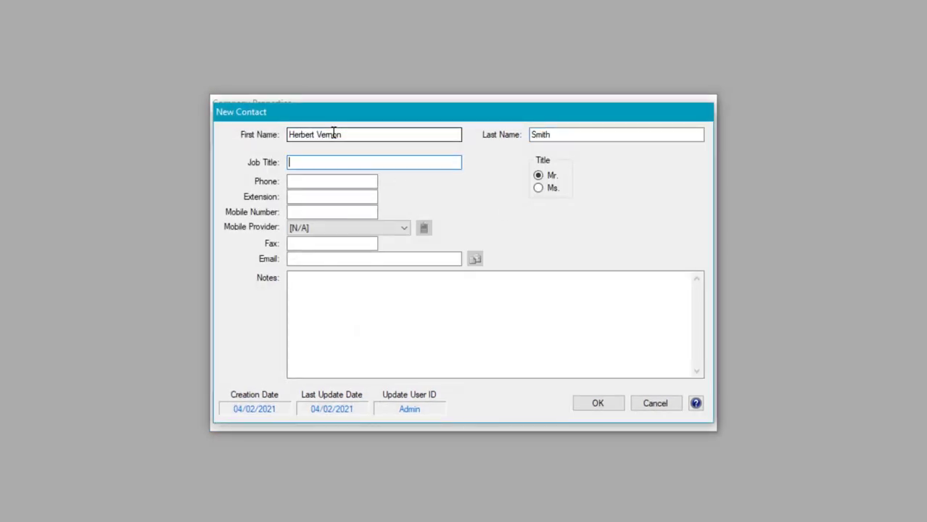
text(Company Man)
key(Tab)
key(Tab)
key(Tab)
key(Tab)
text(1 (780) 555-3452)
click(405, 227)
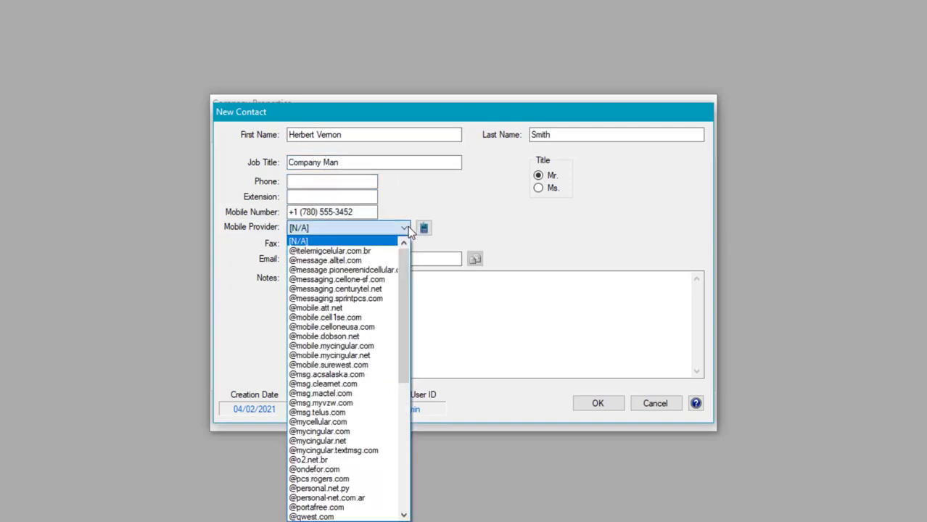
click(337, 414)
click(310, 261)
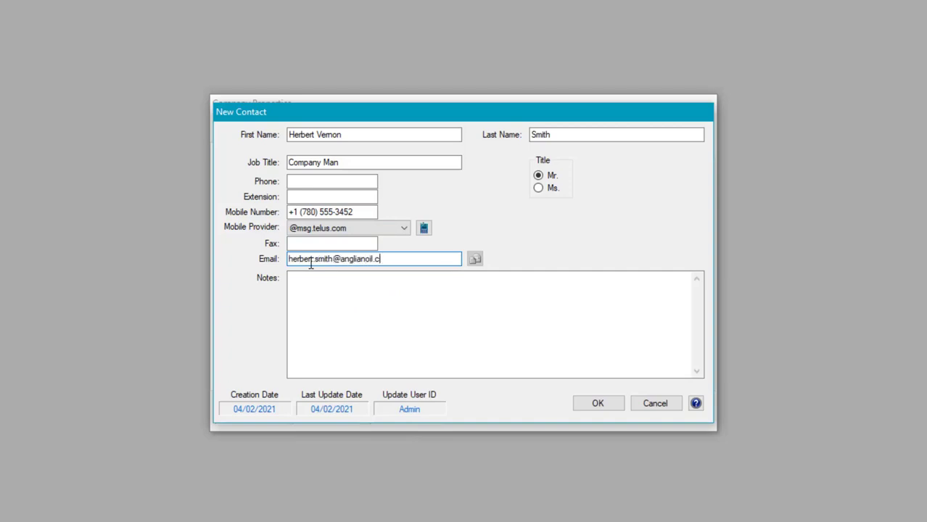
click(597, 408)
click(607, 419)
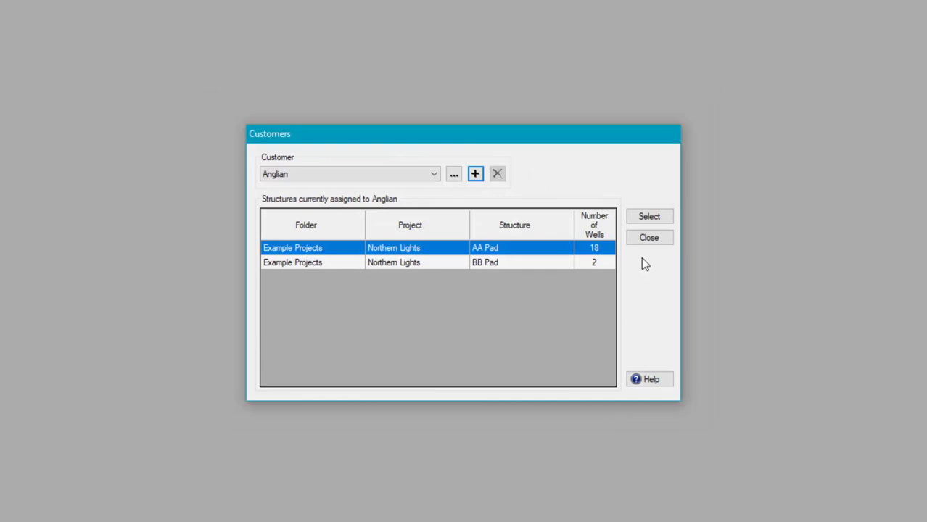
click(650, 237)
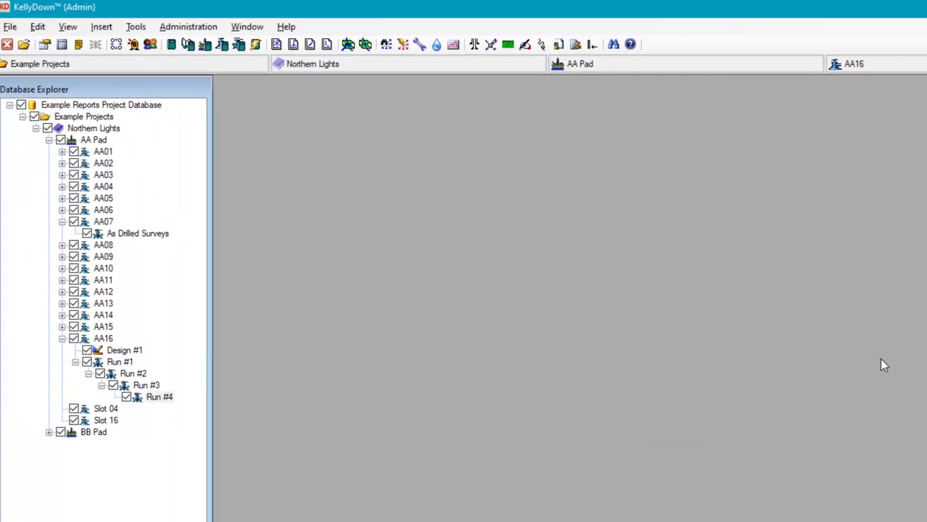
Step: In Proximity Options, set Distance from wellplan to 10 and Closest Well Alarm Distance Ratio to 10
click(144, 31)
click(203, 277)
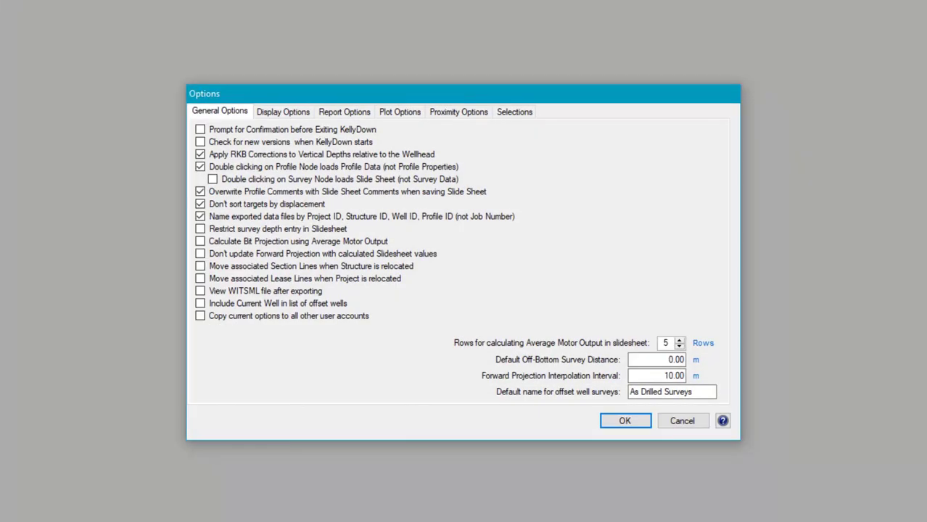
click(468, 115)
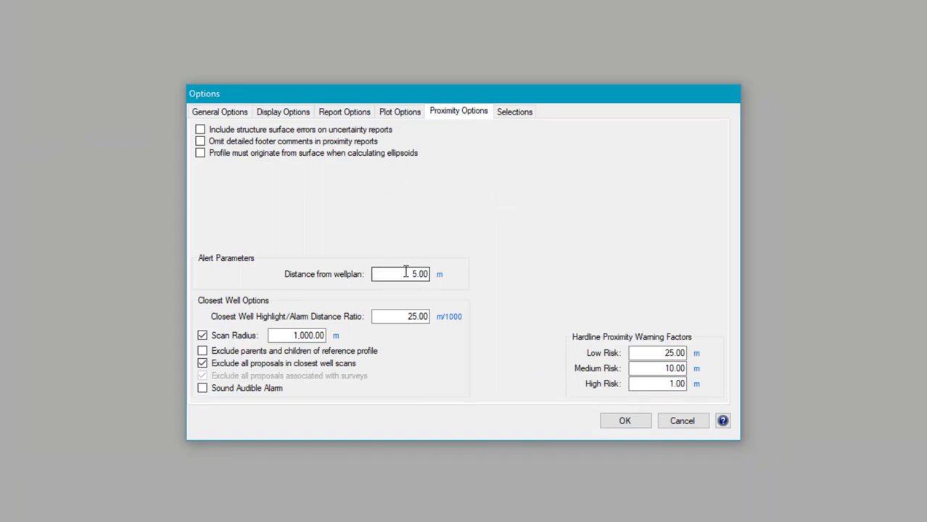
drag(405, 272, 447, 270)
text(10)
key(Tab)
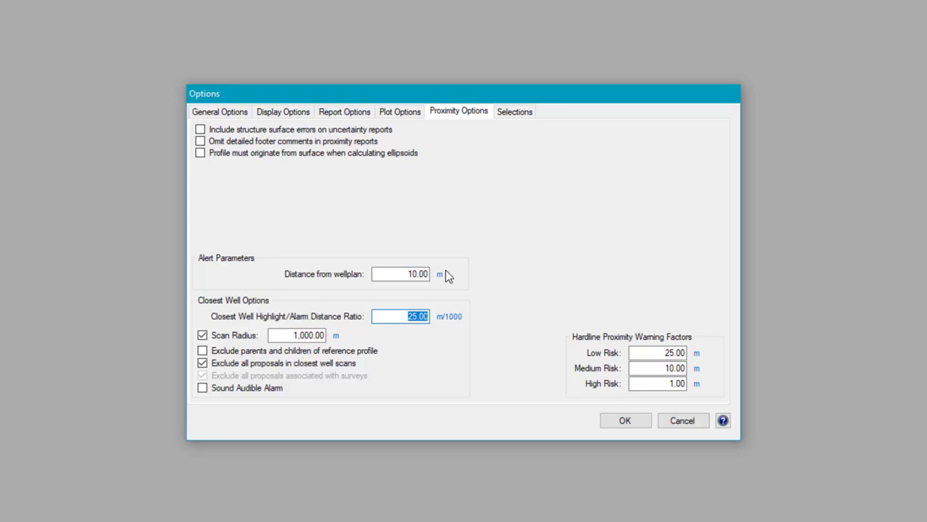
text(10)
key(Tab)
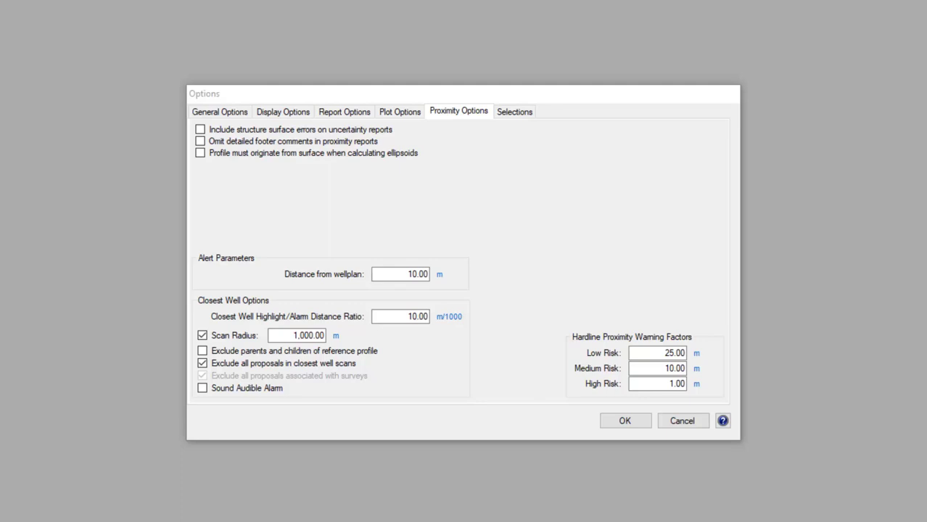
Step: Confirm the Options dialog, keeping the 10.00 m wellplan distance and 10.00 alarm ratio
click(625, 421)
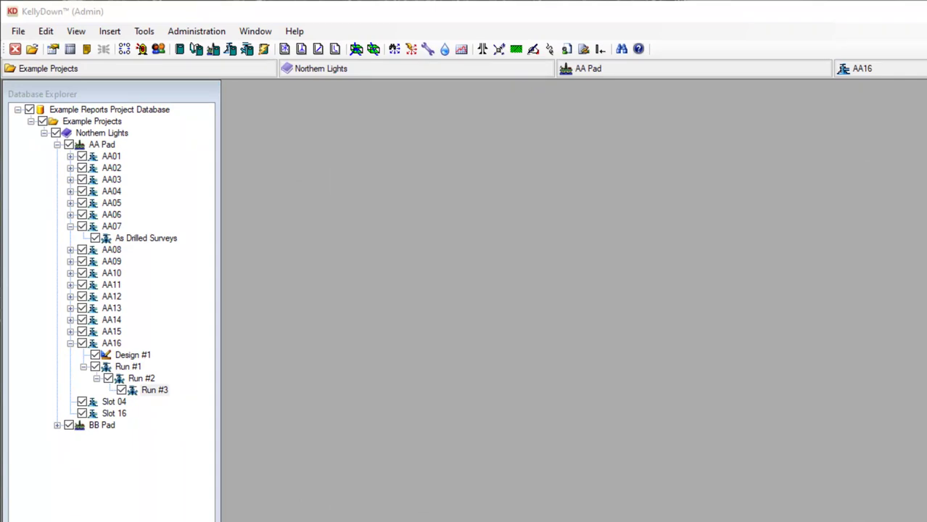
Step: Open the Run #3 slide sheet, select its final Tripping Out record, and create Run #4 from it
right_click(149, 390)
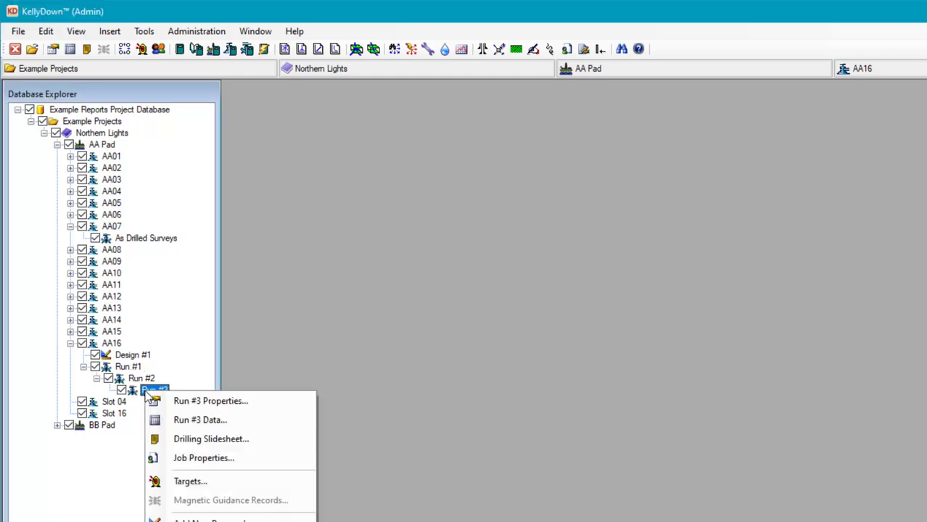
click(251, 439)
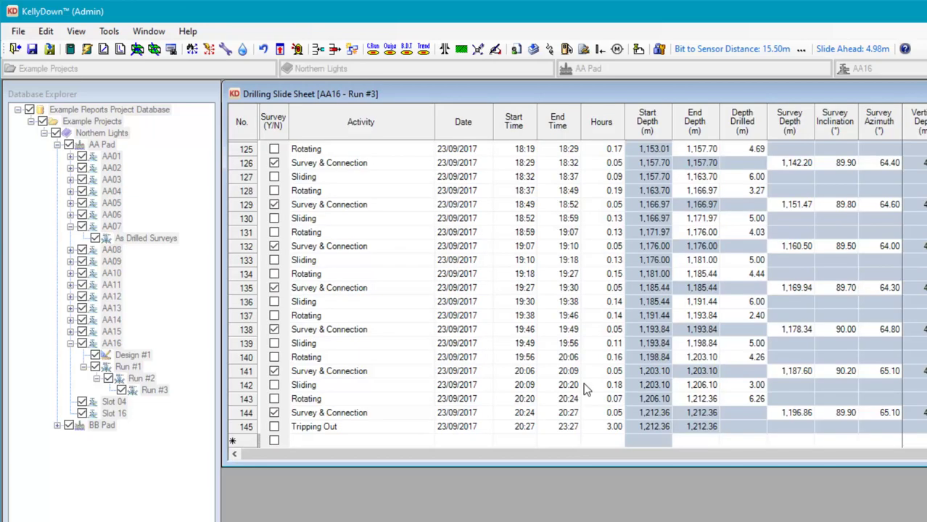
click(601, 427)
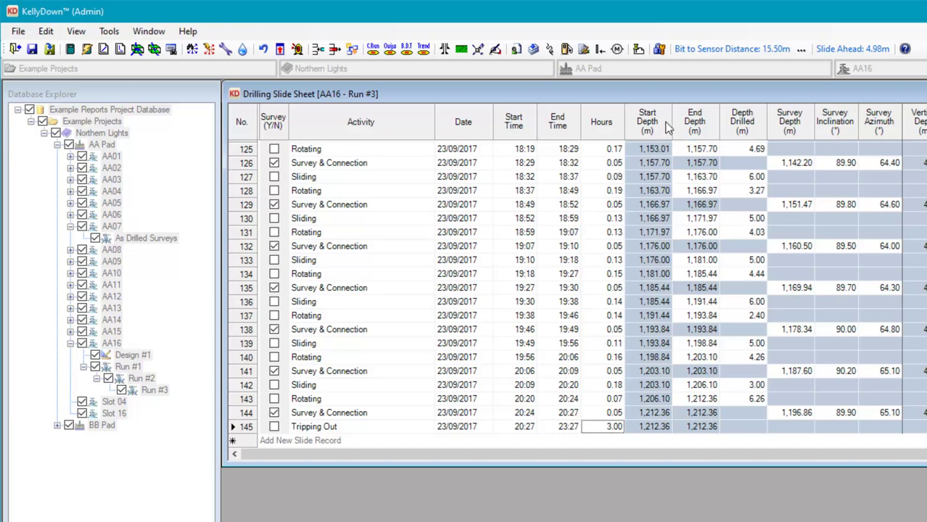
click(109, 32)
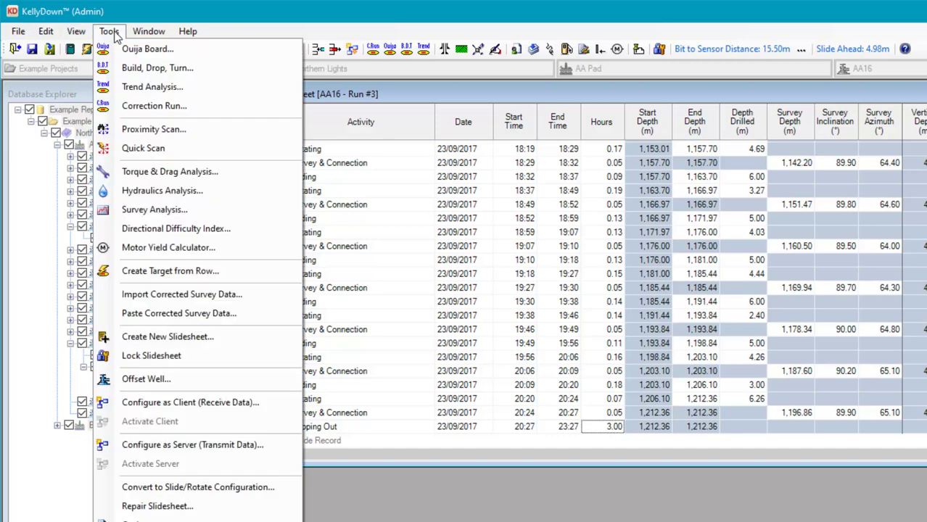
click(174, 336)
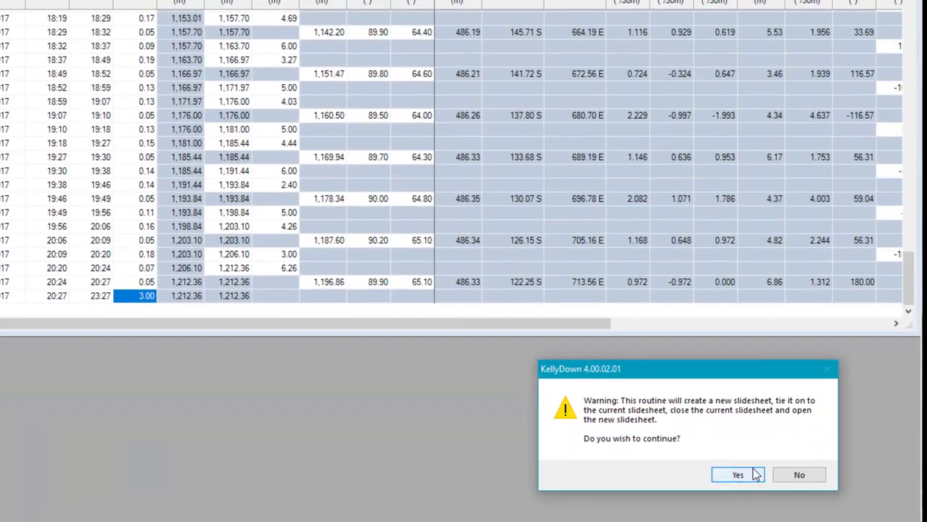
click(756, 477)
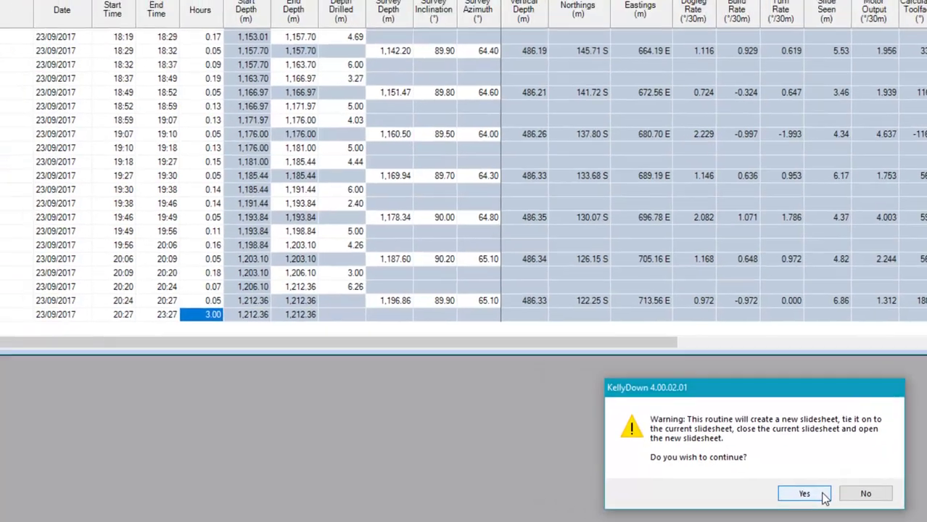
click(794, 492)
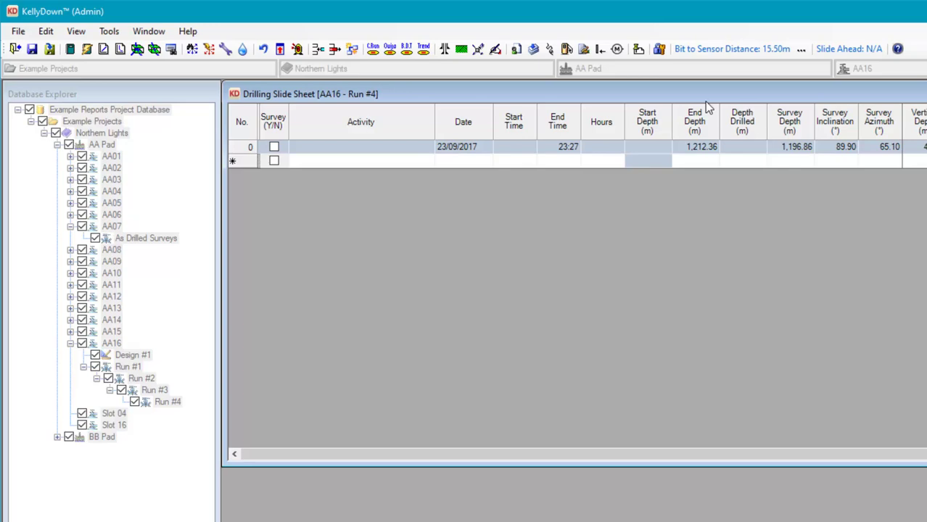
Step: In the Run #4 drillstring, replace the bit's serial number with 56437634 and save
click(551, 52)
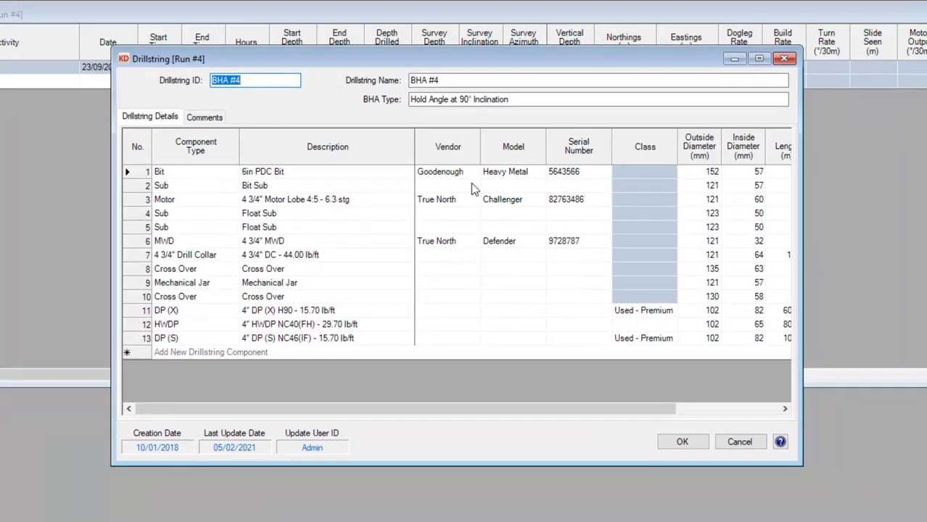
double_click(586, 175)
drag(586, 175, 557, 168)
text(56437634)
click(682, 443)
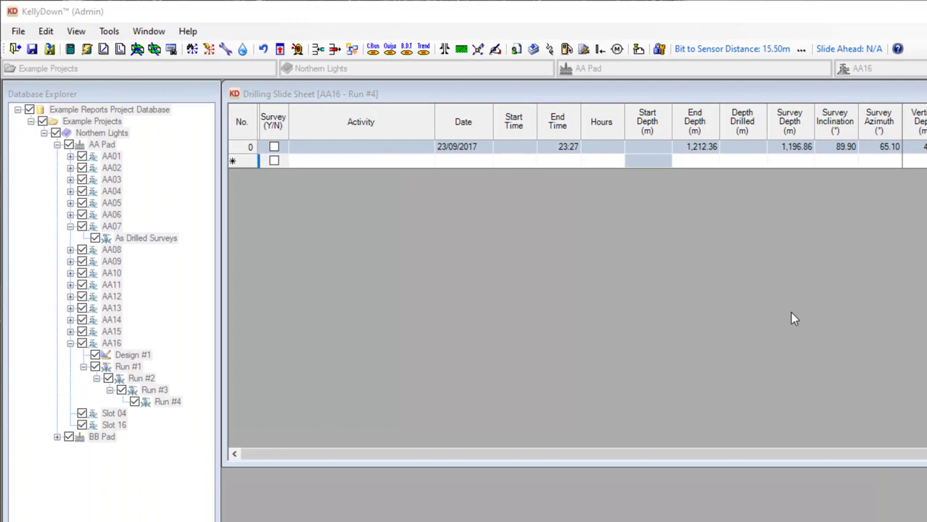
Step: Change the Bit to Sensor Distance from 15.50 to 15.81 m
click(803, 53)
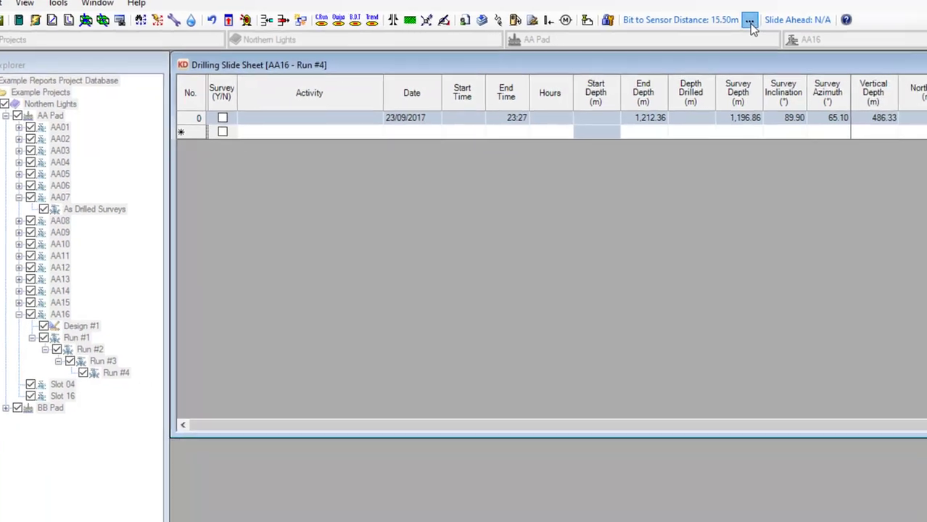
click(801, 50)
key(BackSpace)
text(15.81)
click(655, 376)
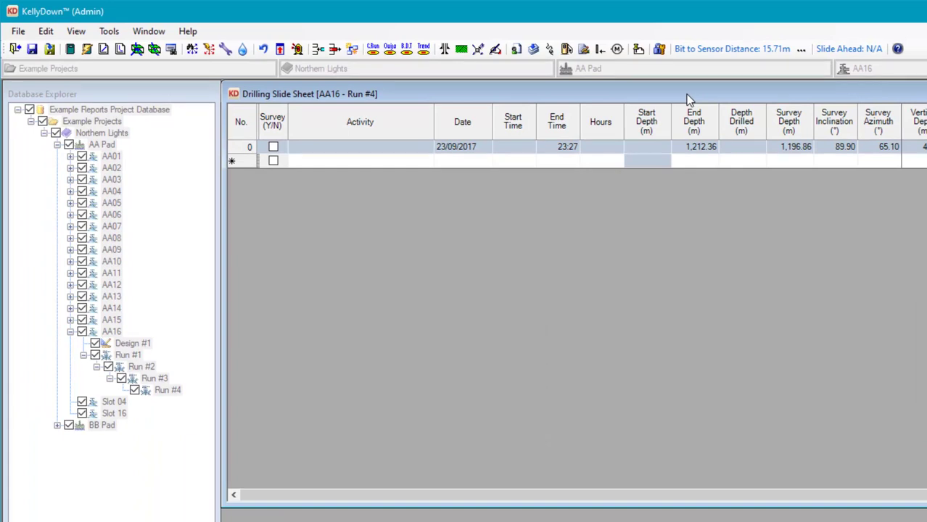
Step: Add Distance and Highside Direction to Wellplan, Proposed Inclination and Proposed Azimuth columns
right_click(598, 120)
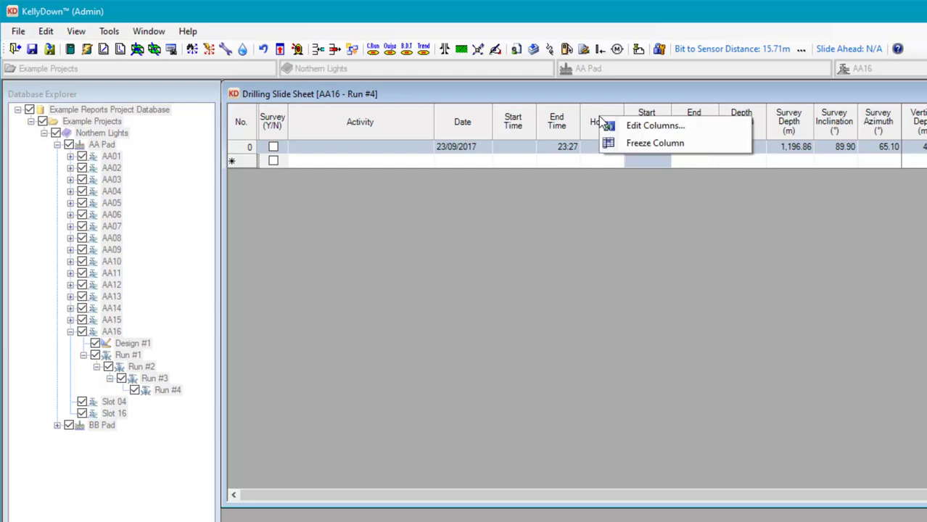
click(656, 127)
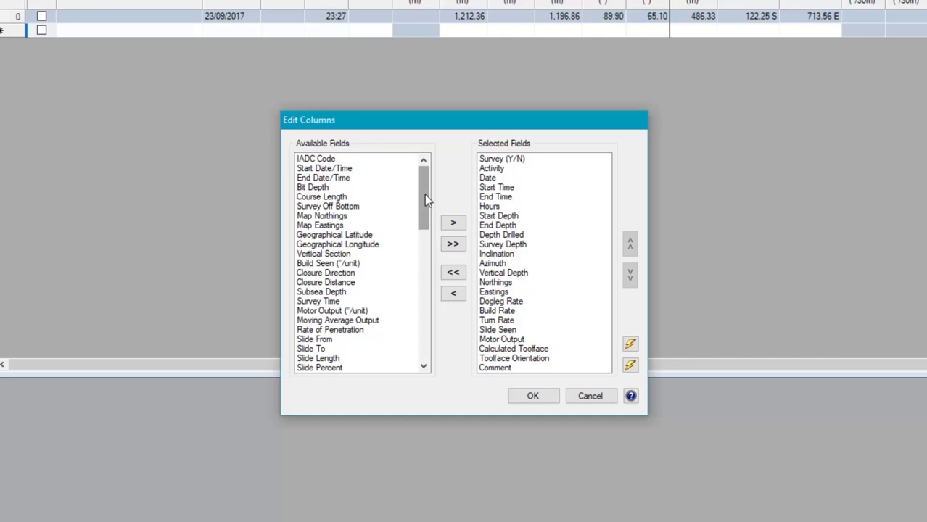
drag(424, 194, 425, 284)
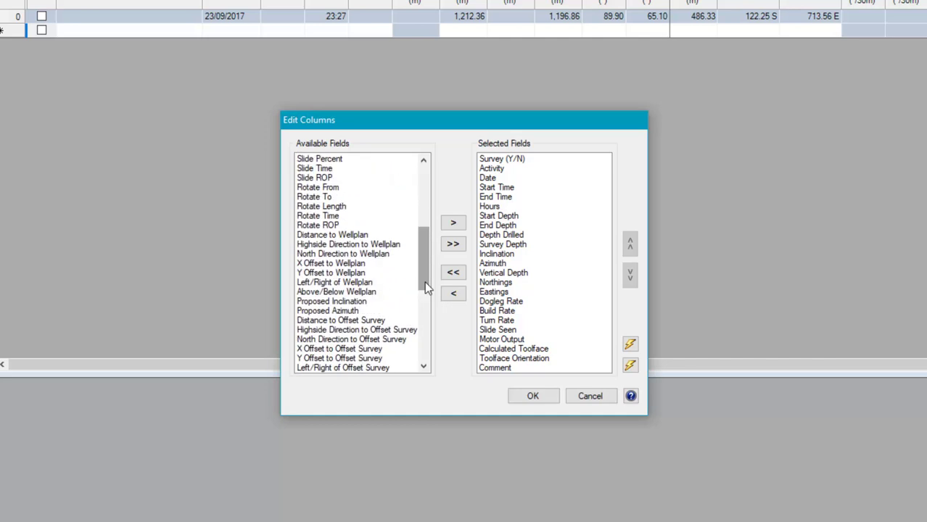
click(338, 236)
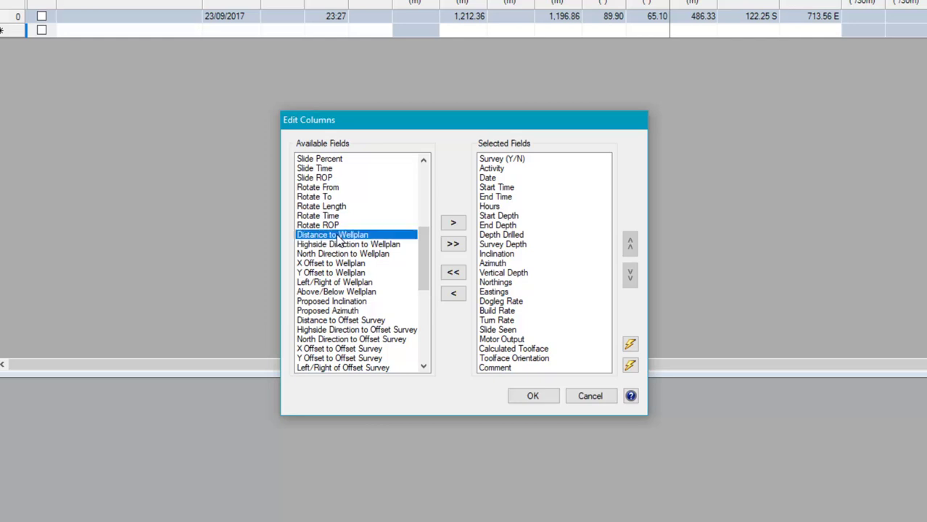
shift+click(336, 247)
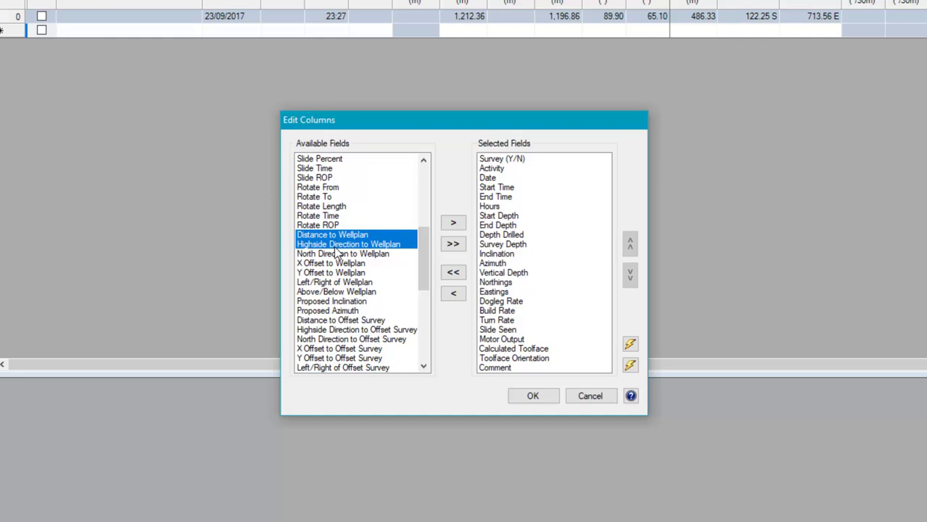
ctrl+click(341, 301)
ctrl+click(345, 311)
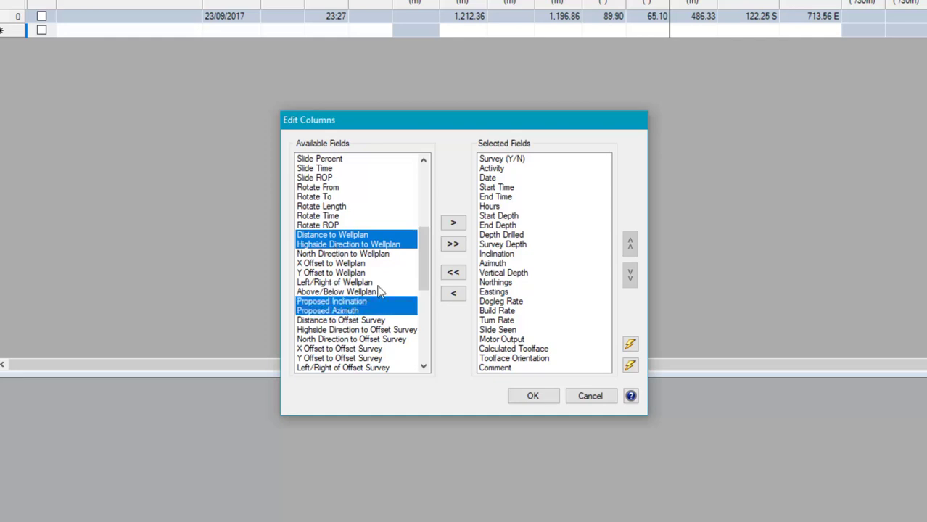
click(454, 224)
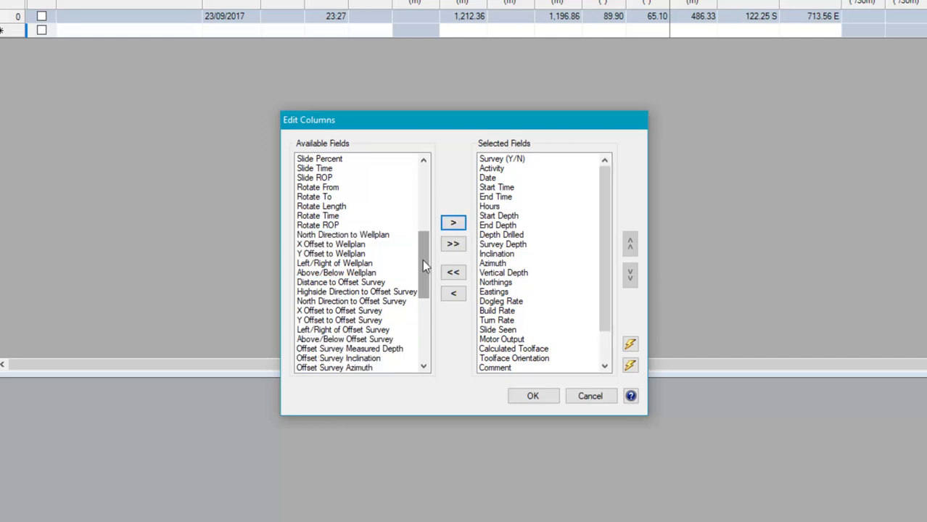
Step: Add Closest Well Name, Distance and Clearance Factor columns, move Comment last, and apply
drag(425, 266, 423, 327)
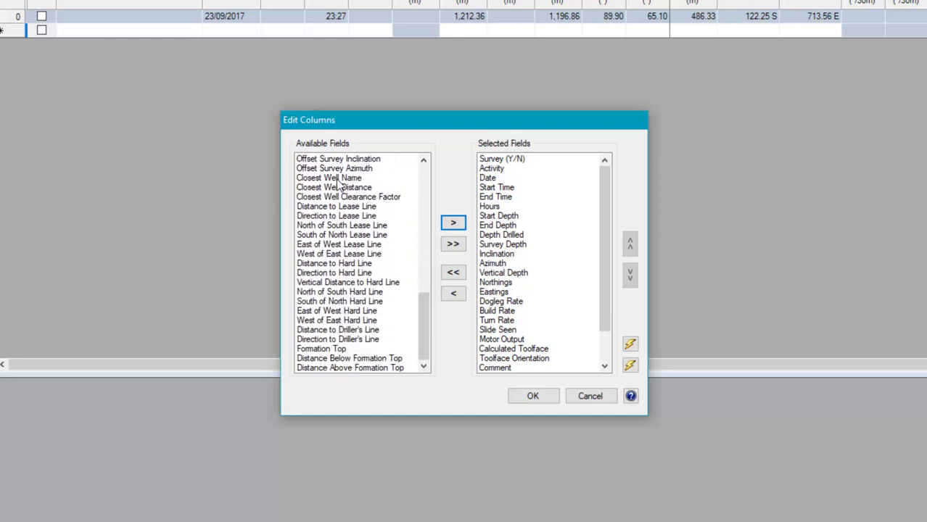
click(339, 180)
ctrl+click(353, 187)
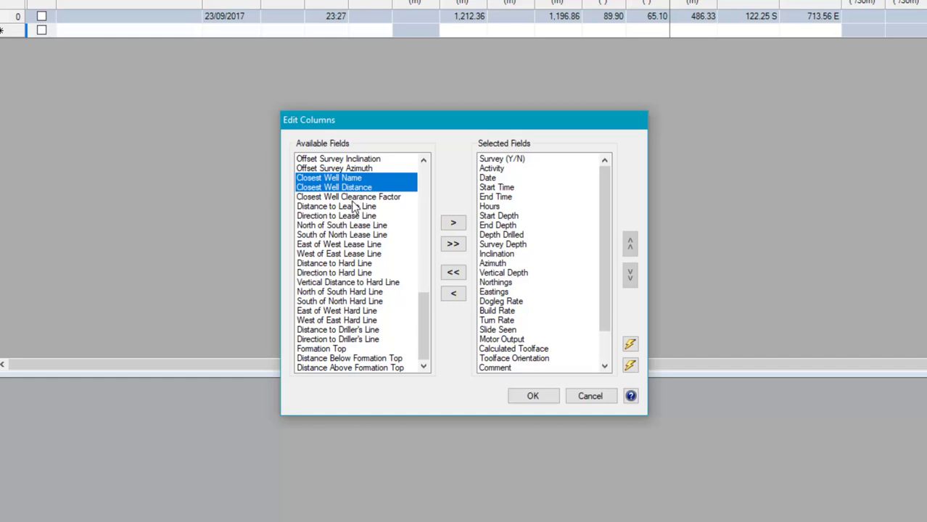
ctrl+click(353, 196)
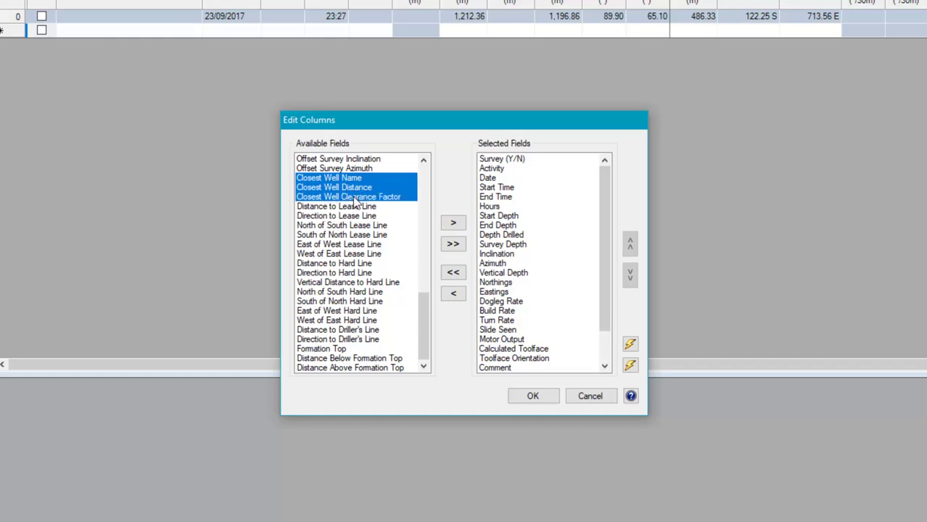
click(452, 222)
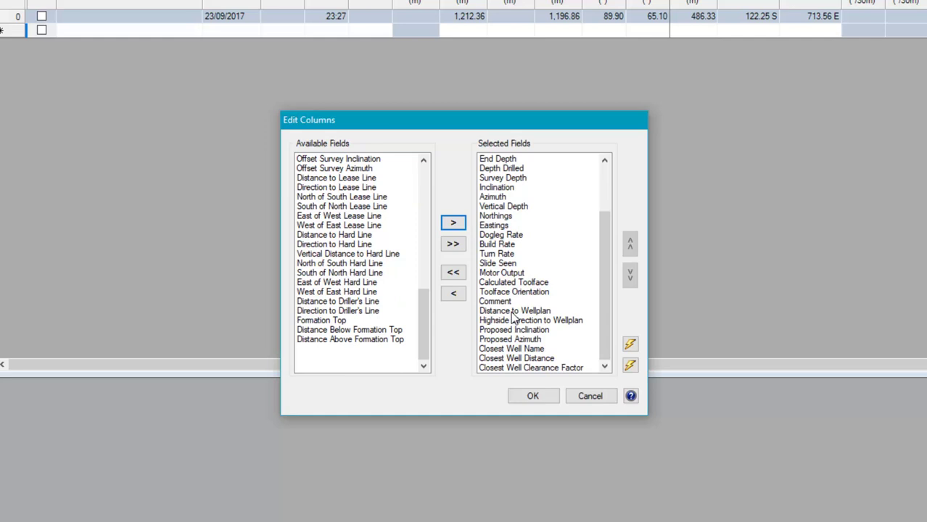
click(505, 302)
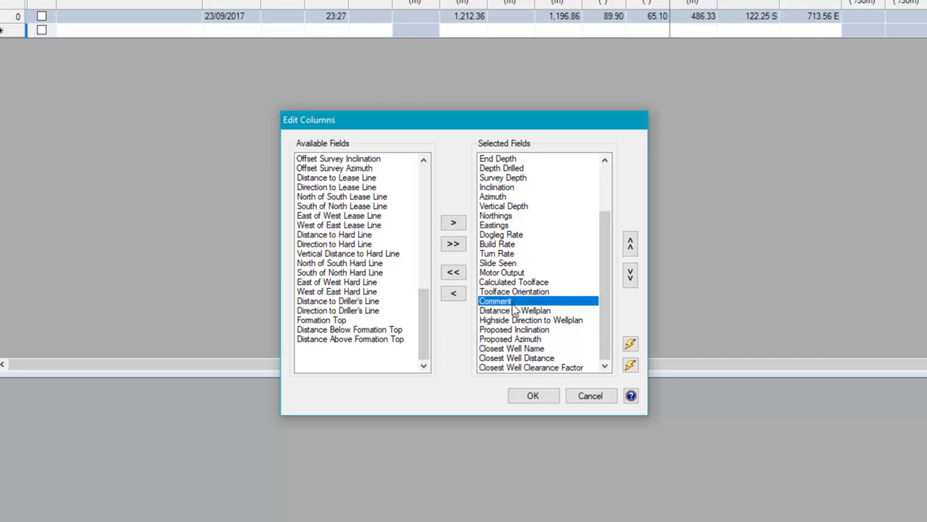
click(629, 274)
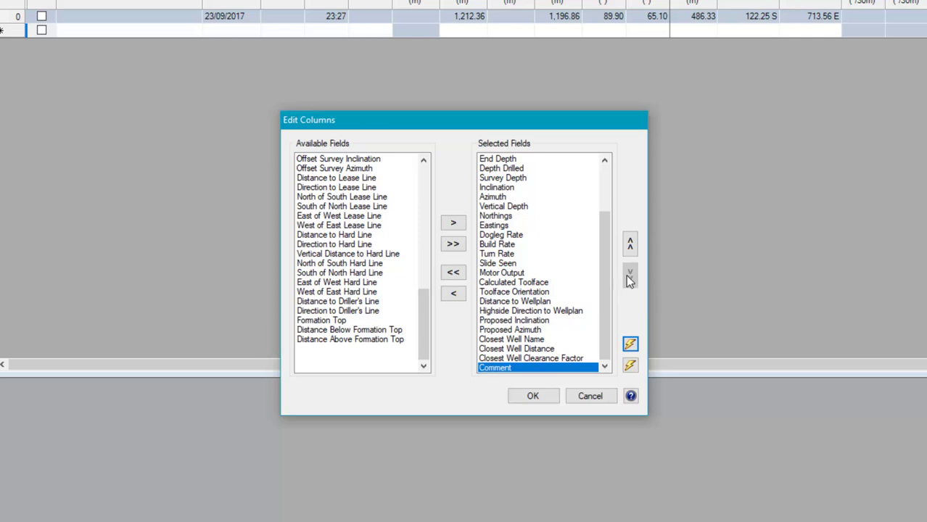
click(533, 397)
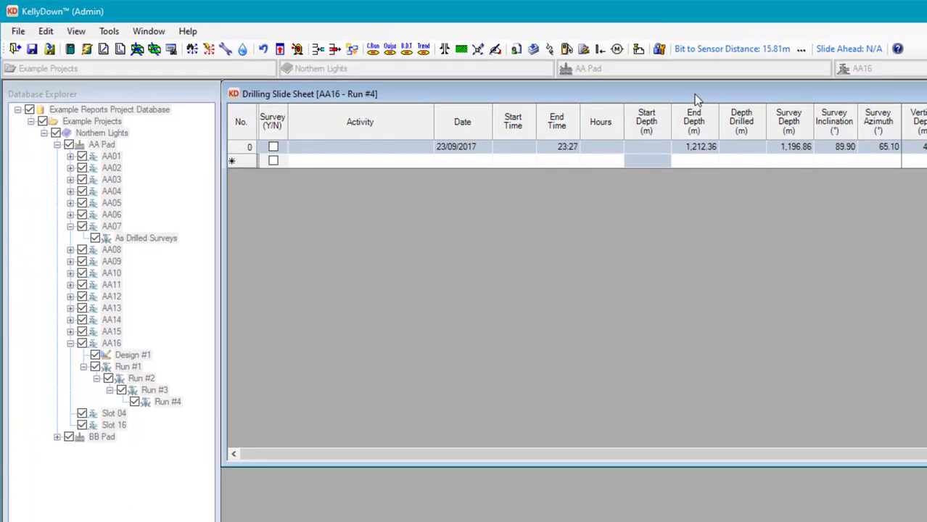
Step: In Job Properties alerts, add the directional driller as a contact receiving e-mail and text alerts
click(515, 49)
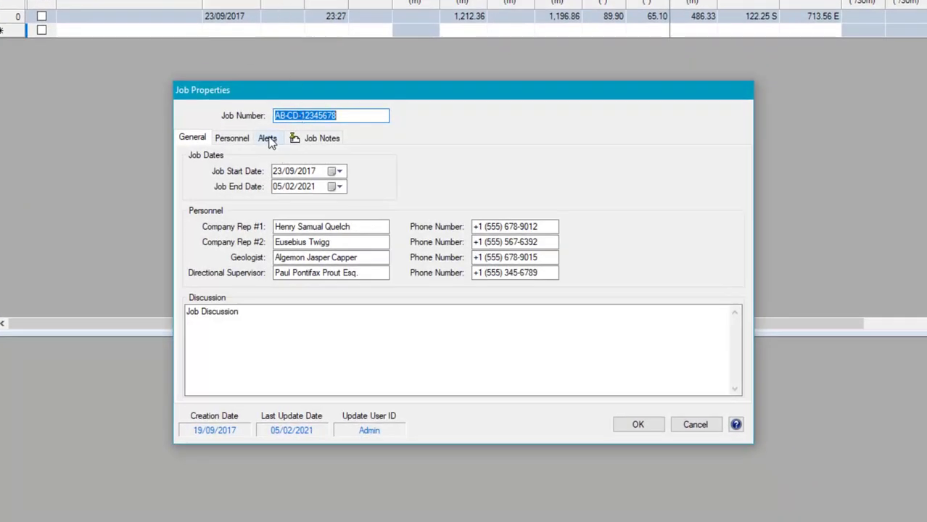
click(267, 138)
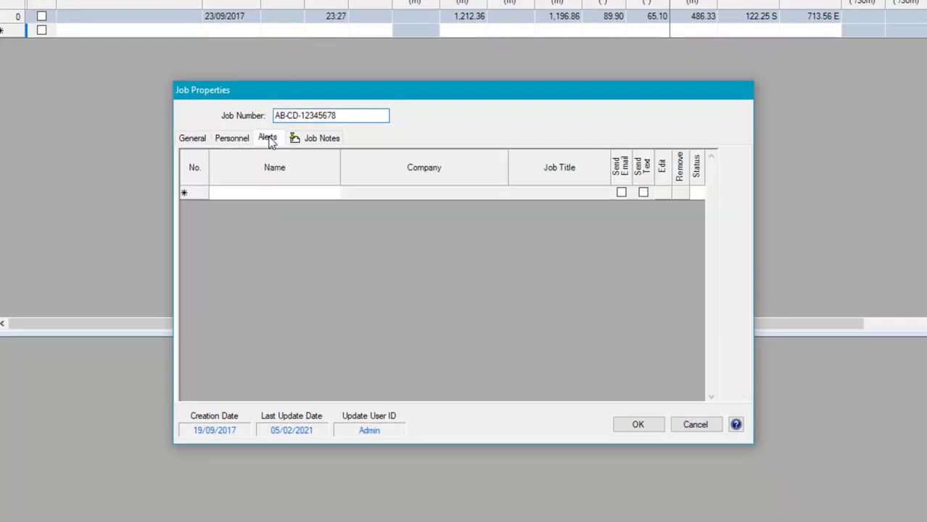
click(332, 193)
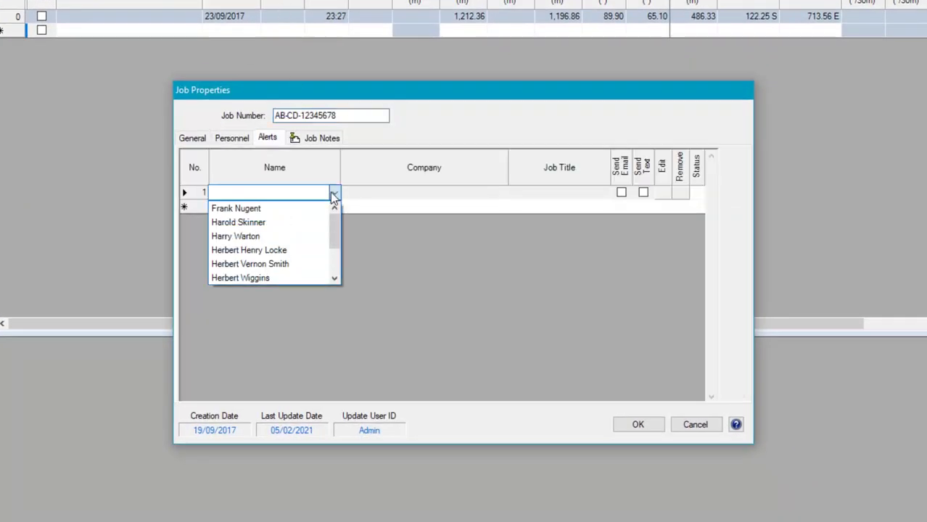
click(285, 210)
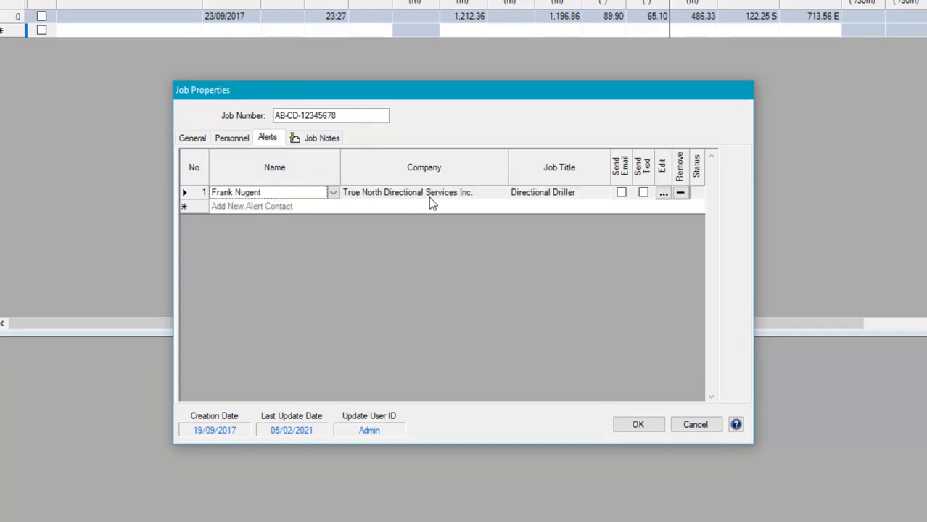
click(620, 192)
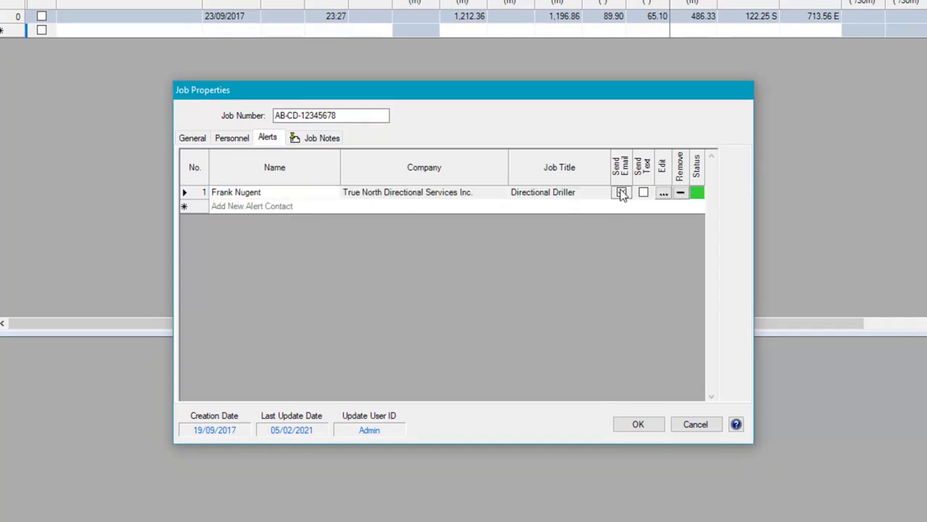
click(643, 193)
Step: Add the district supervisor as a second e-mail alert contact and save their e-mail address
click(335, 208)
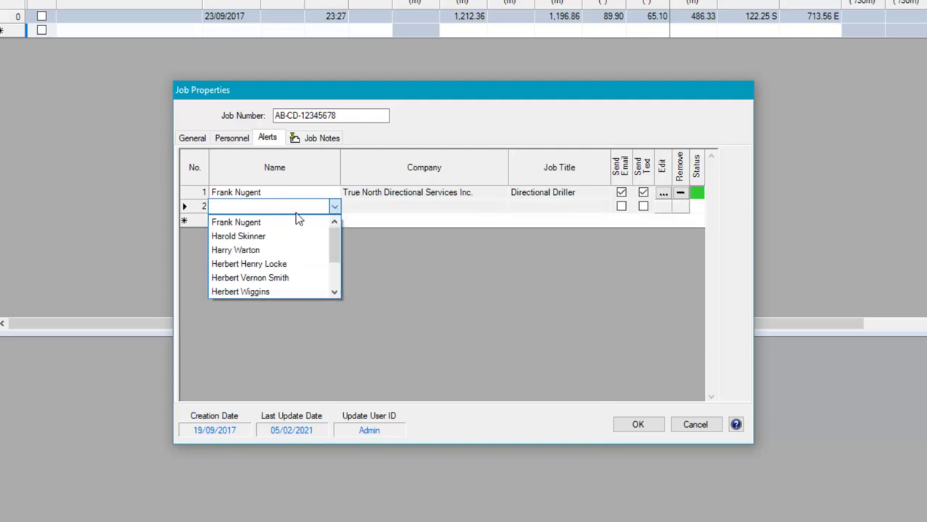
click(268, 251)
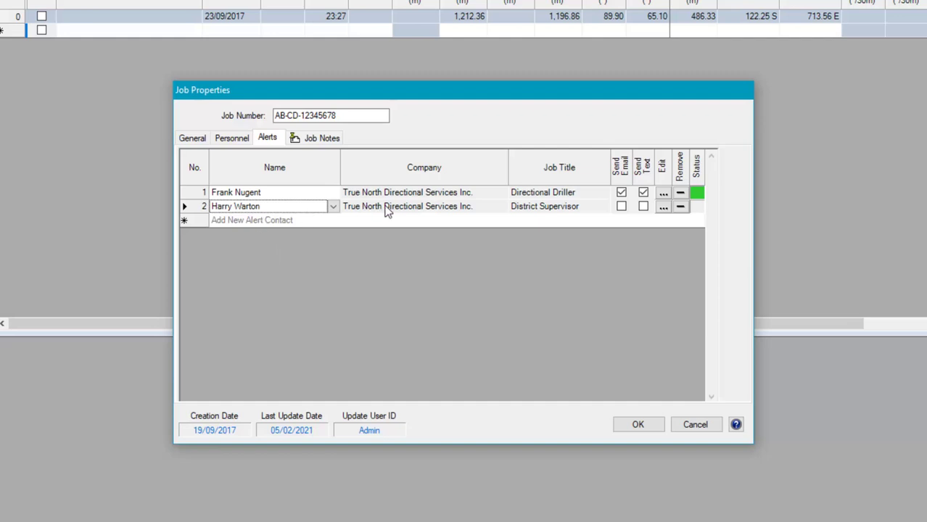
click(620, 207)
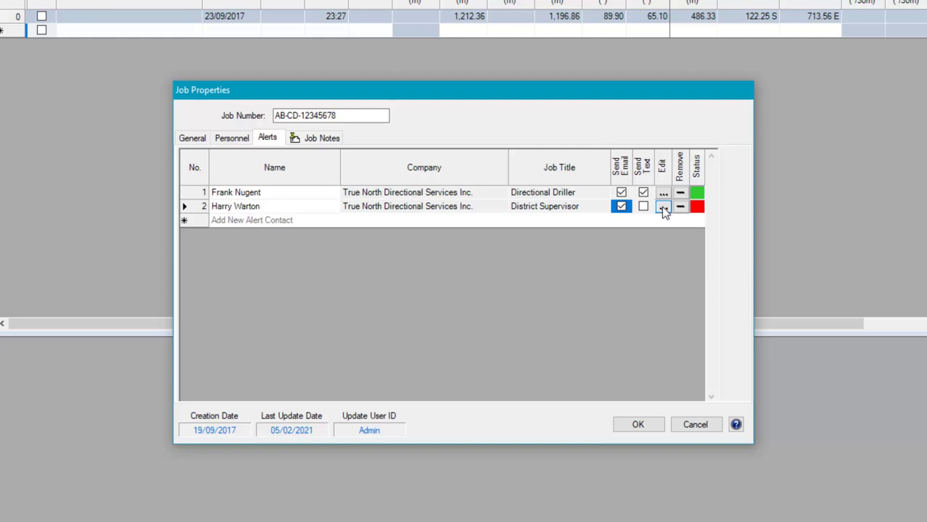
click(661, 206)
click(362, 306)
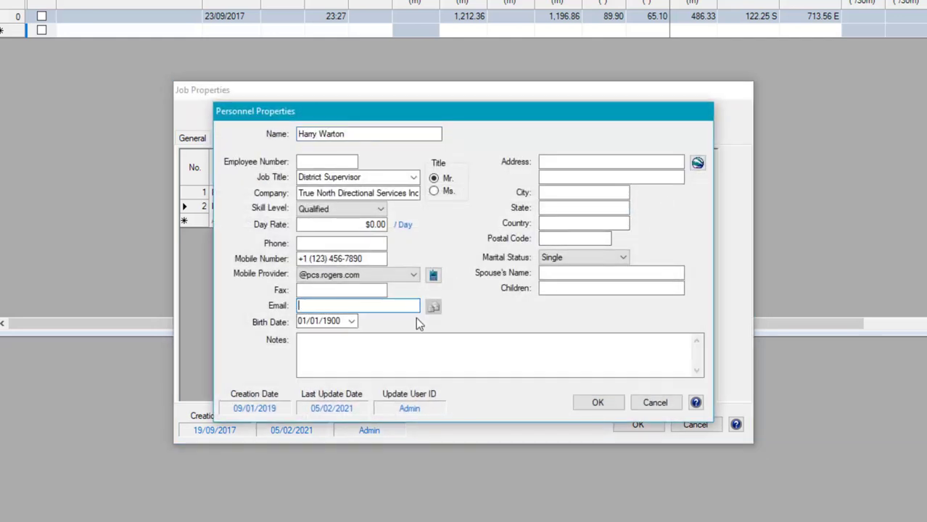
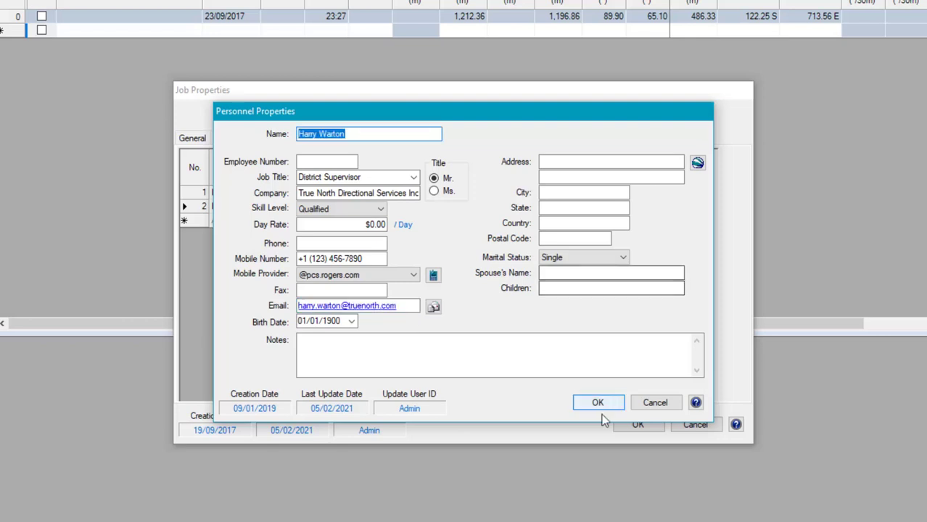
click(606, 403)
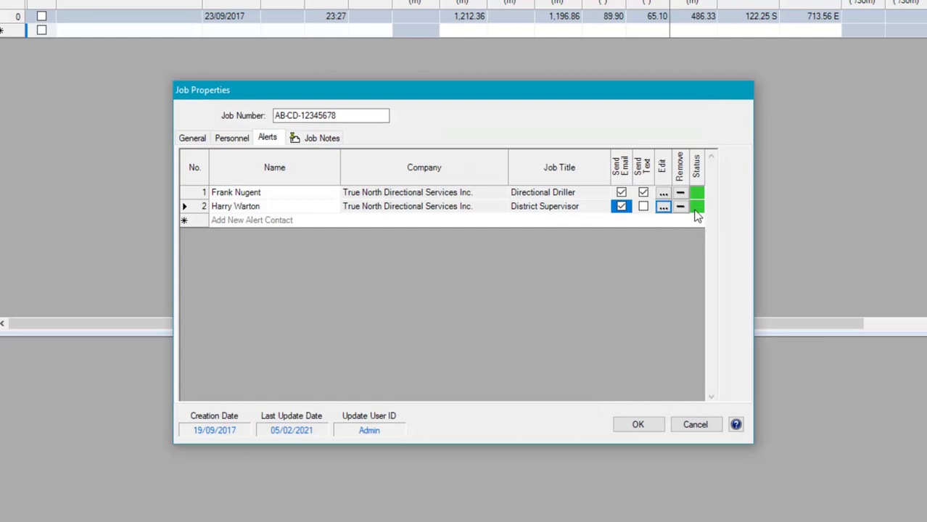
Step: Add the Anglian Oil Company Man as a third e-mail alert contact and save the job properties
click(333, 219)
click(333, 220)
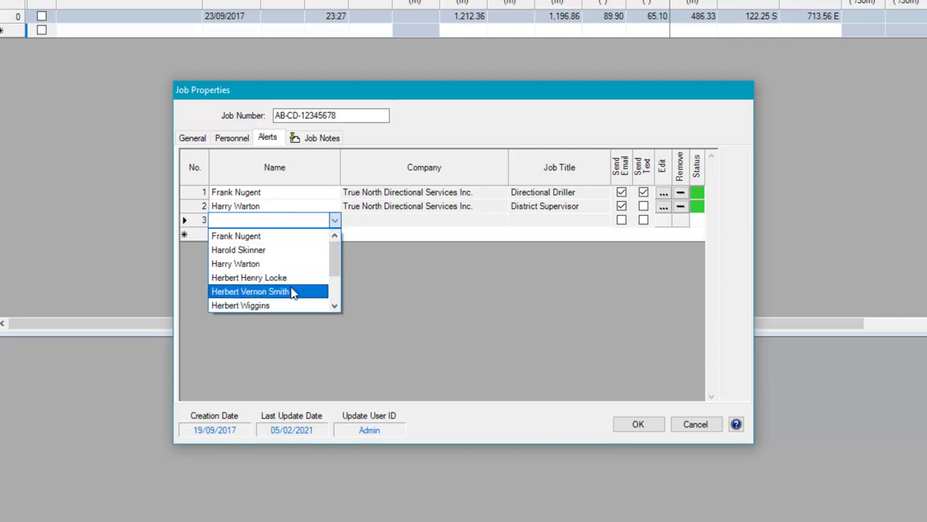
click(292, 292)
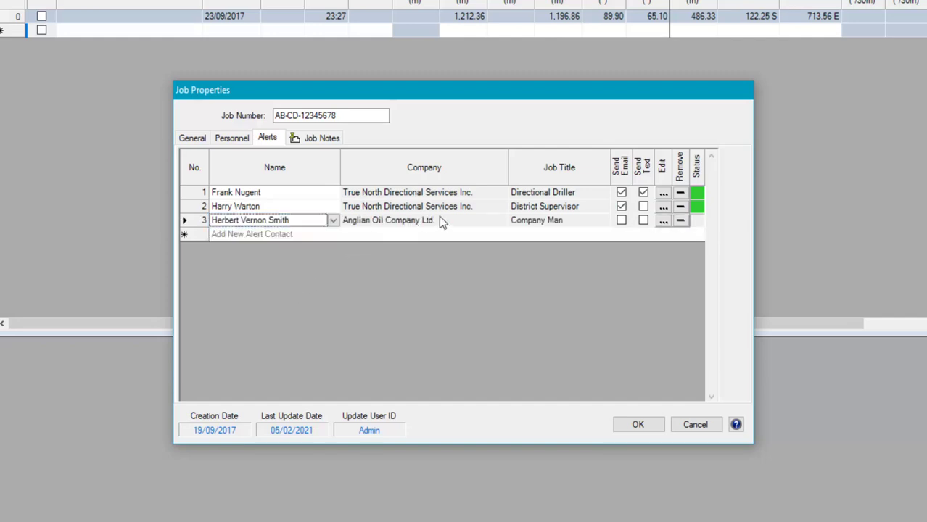
click(621, 220)
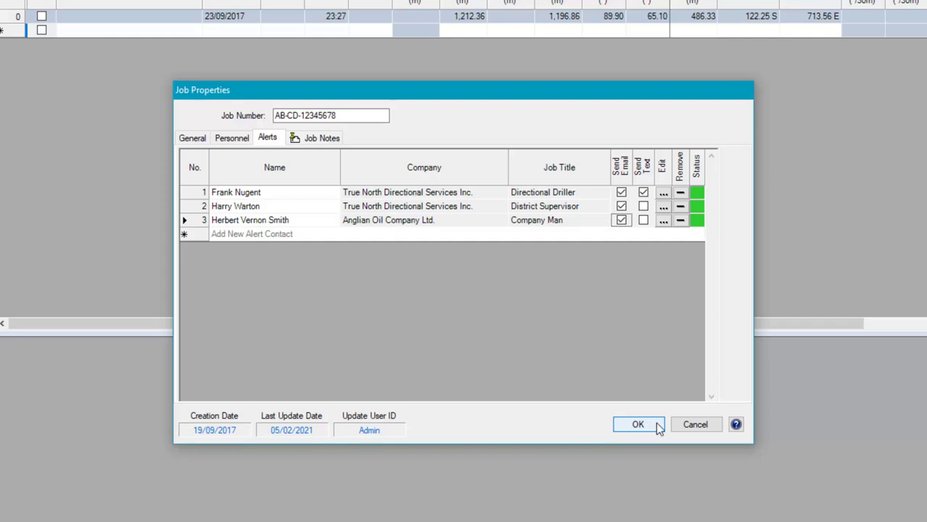
click(638, 424)
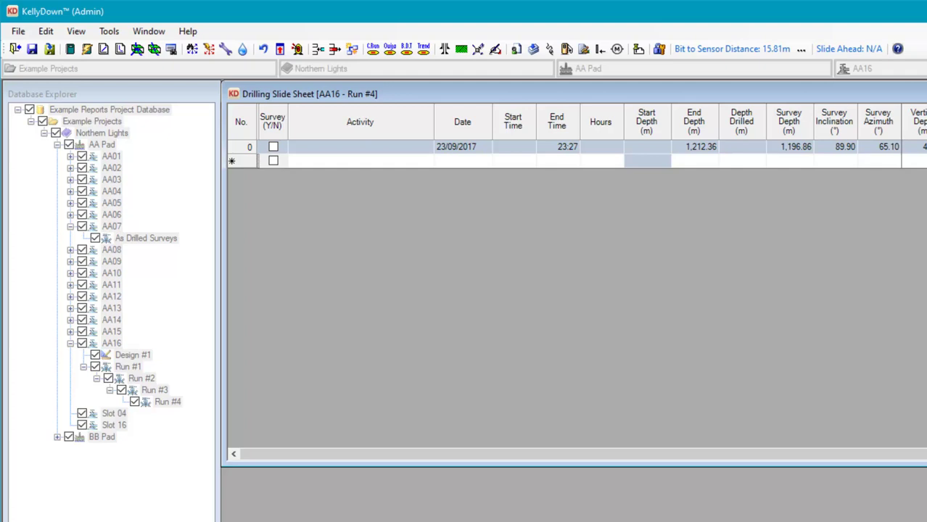
Step: Close the slide sheet and export Run #4 to 'Northern Lights, AA Pad, AA16, Run #4.kdex'
key(ctrl+F4)
click(102, 133)
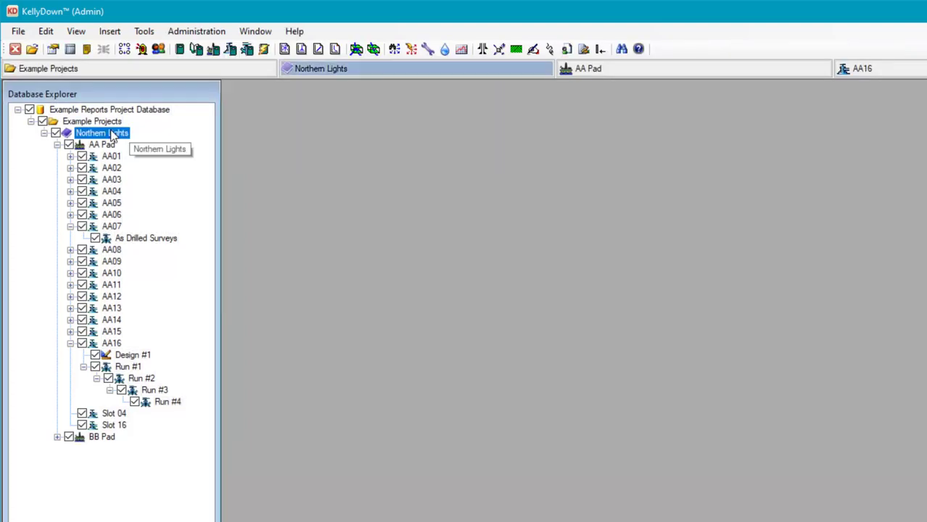
click(169, 404)
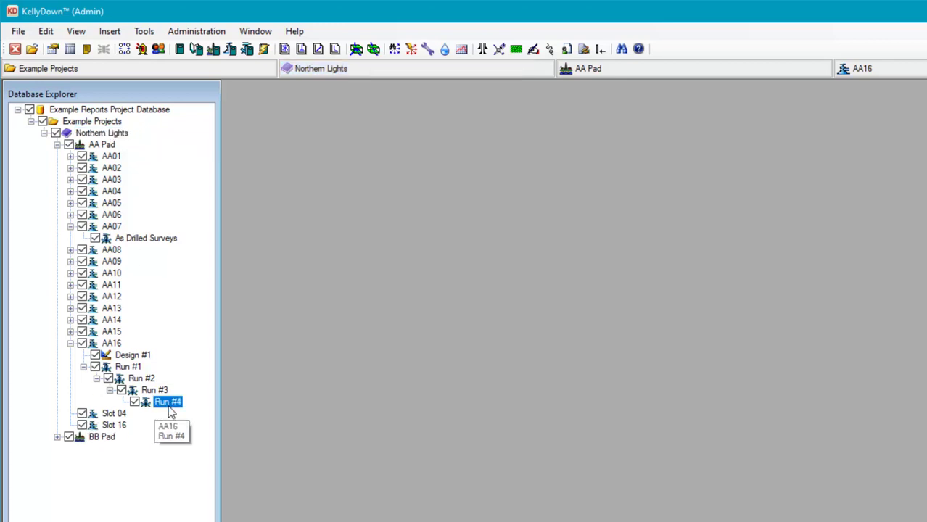
click(18, 32)
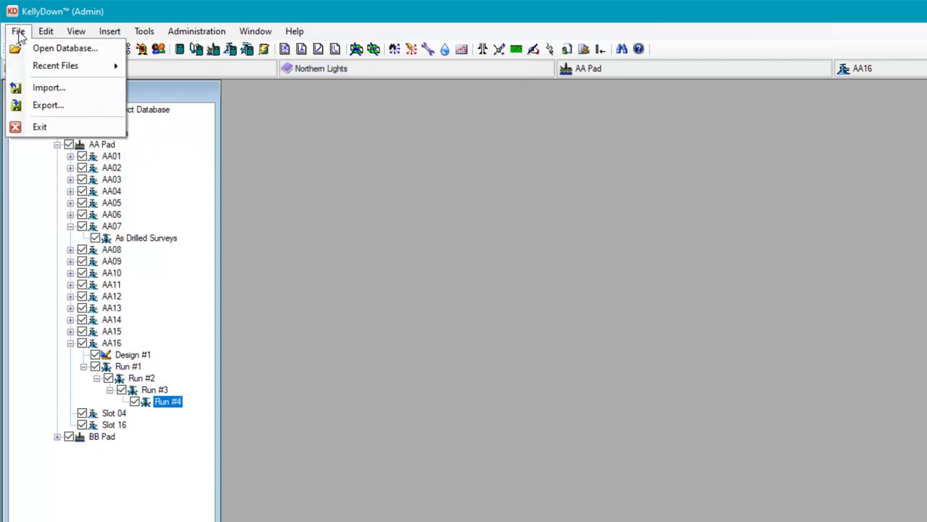
click(50, 108)
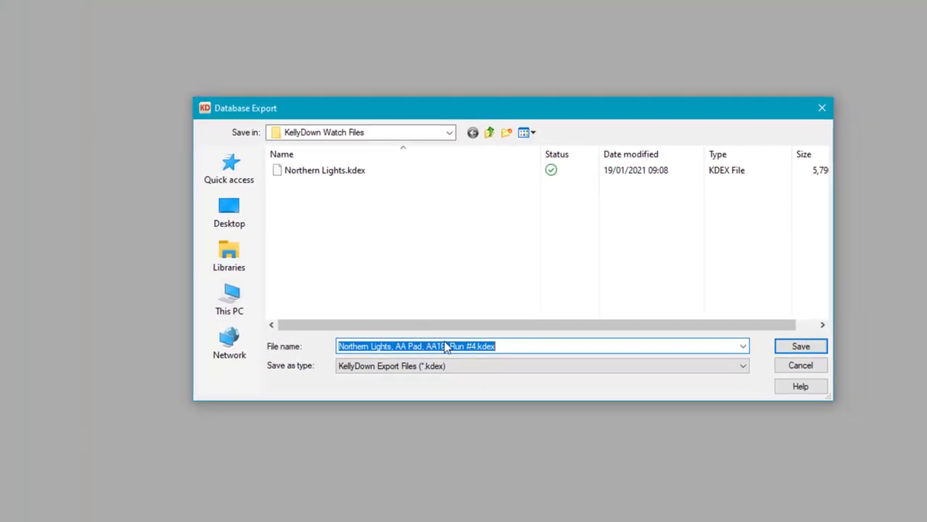
click(750, 462)
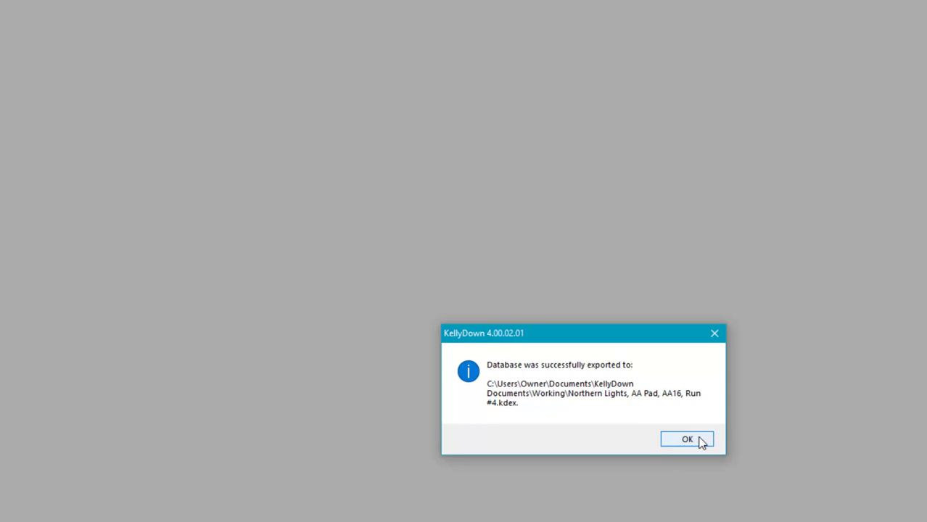
click(687, 440)
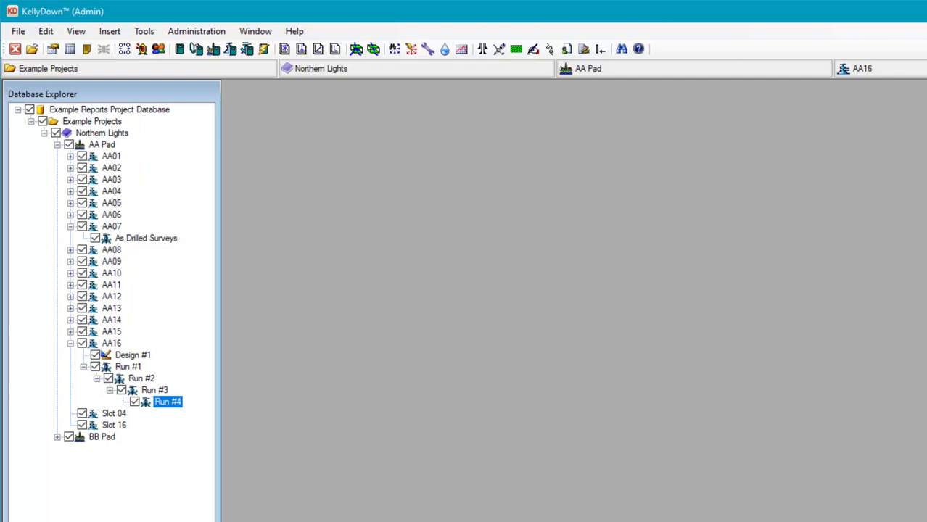
Step: Open the Drilling Slidesheet for AA16 Run #4 from the toolbar
click(87, 51)
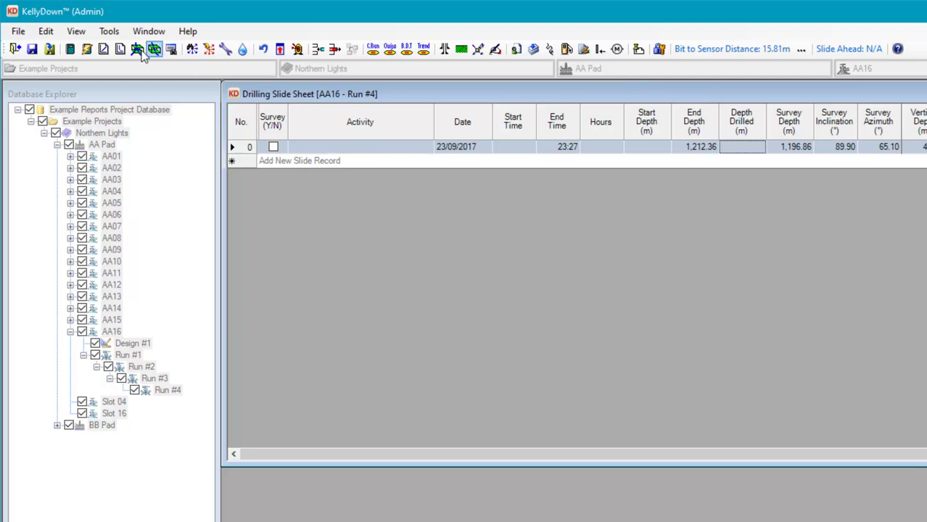
Step: Configure as Client from 'AA Pad, AA16, Run #4 - Watch File.txt' (Survey Watch File type), activated, accepting the name mismatch
click(109, 33)
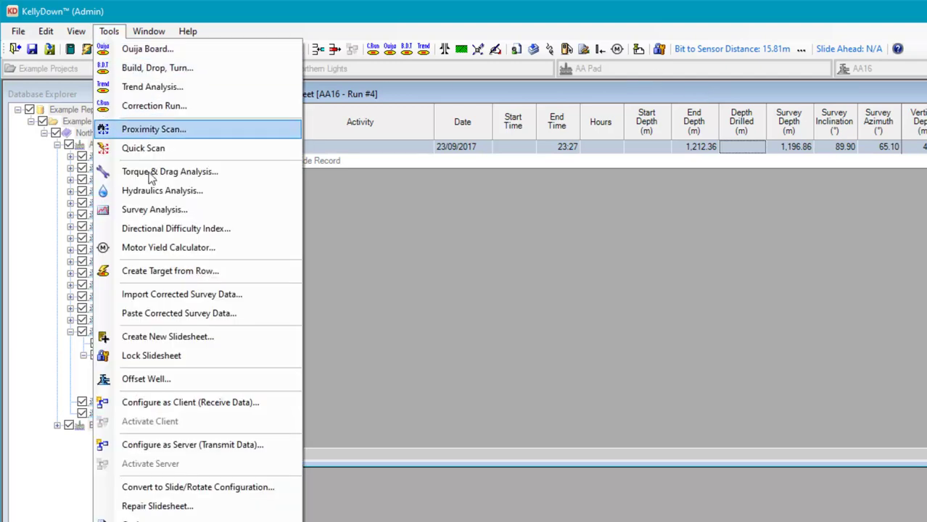
click(250, 406)
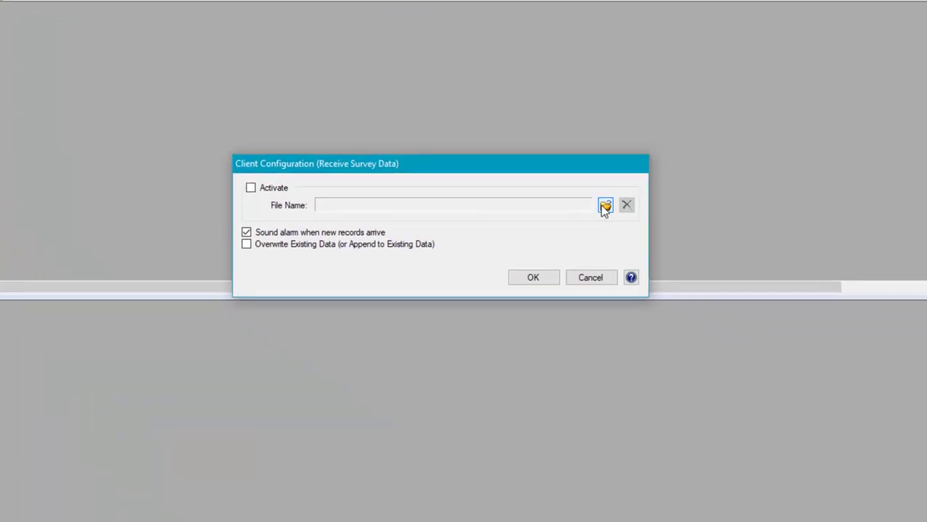
click(549, 169)
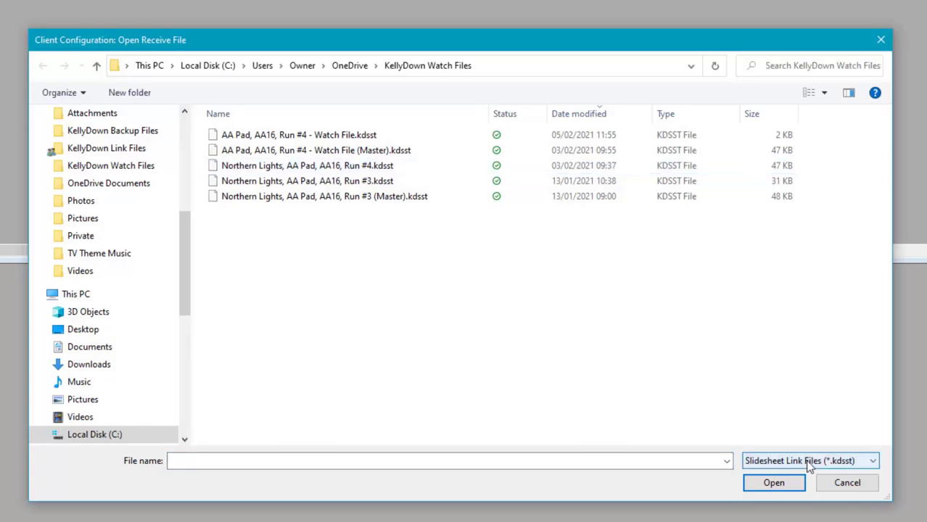
click(810, 466)
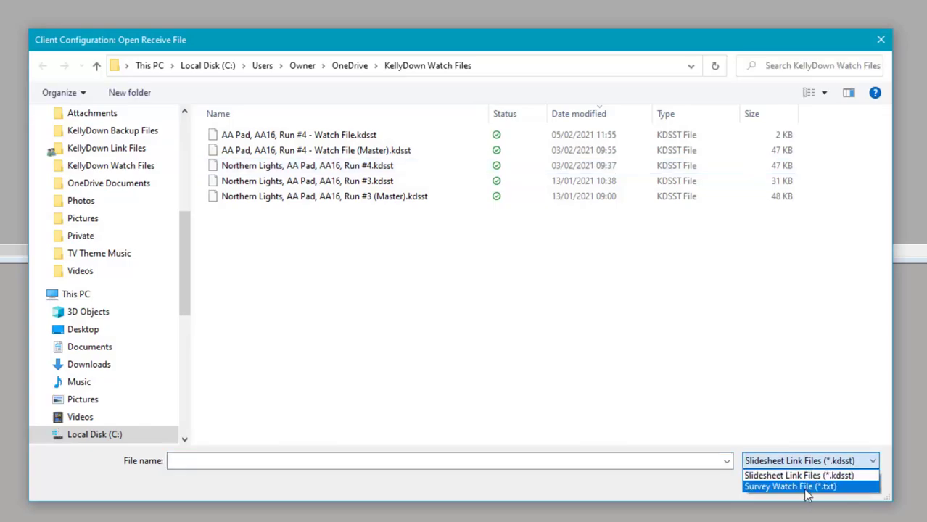
click(807, 489)
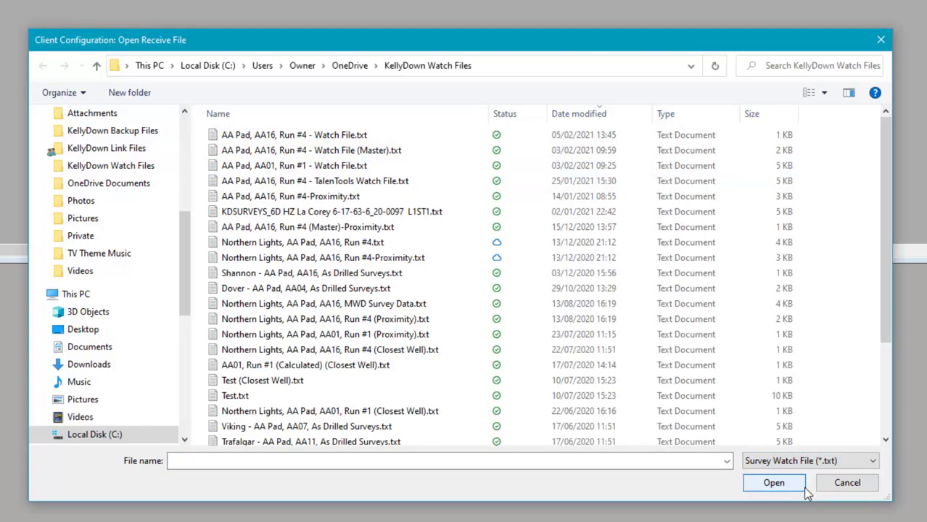
click(332, 140)
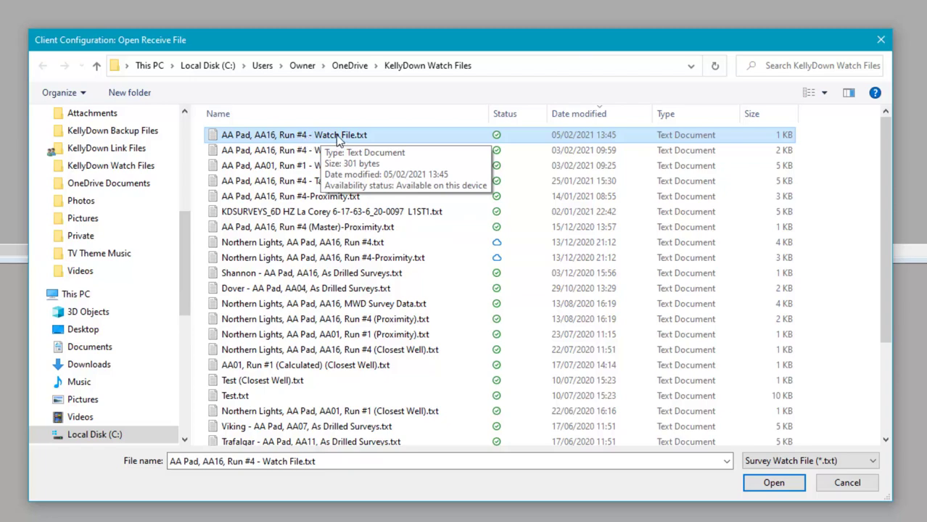
click(775, 483)
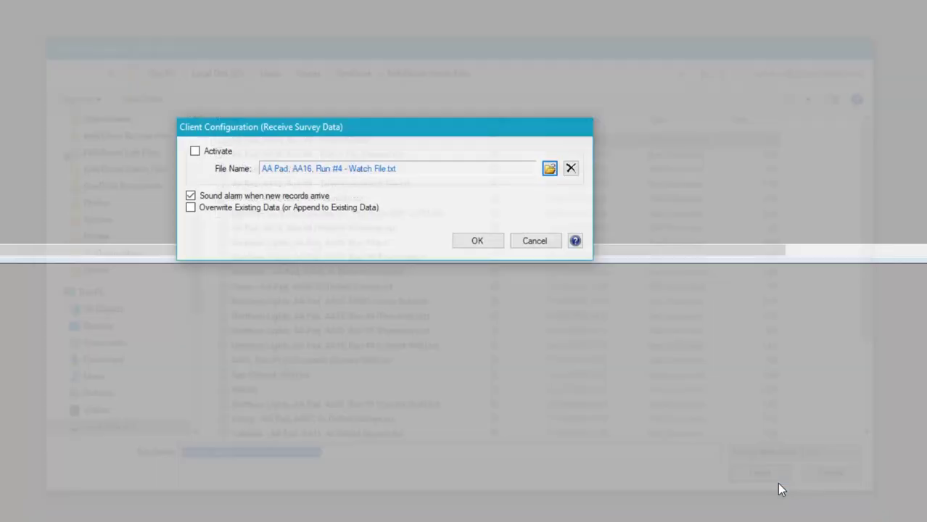
click(195, 152)
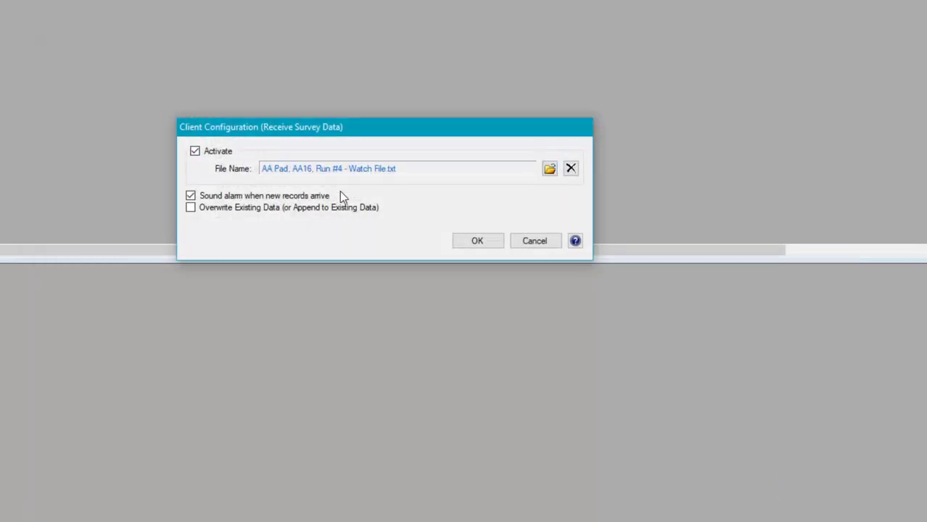
click(478, 241)
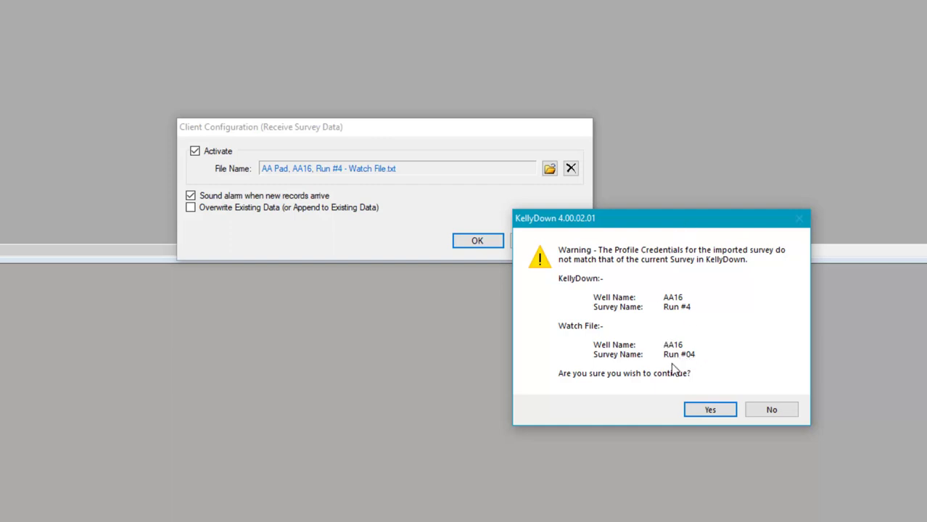
click(710, 411)
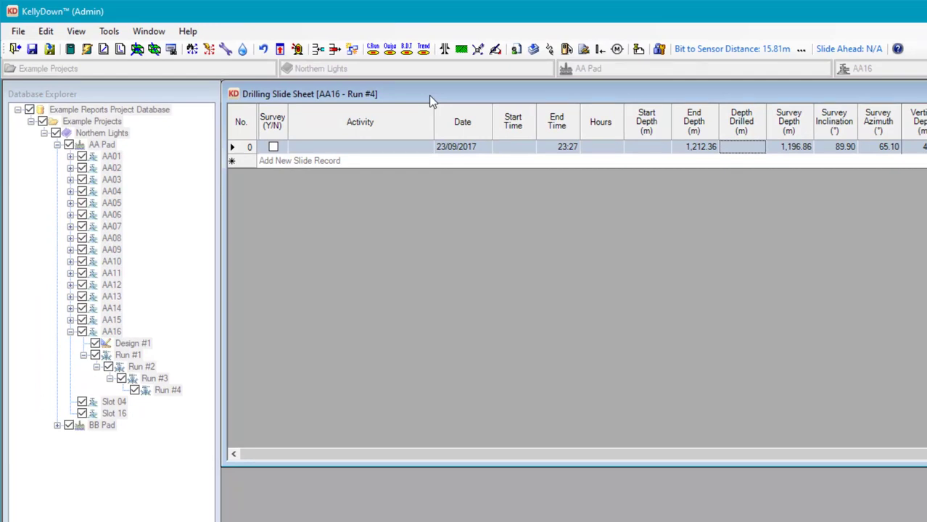
Step: Configure as Server to transmit to the Run #4 .kdsst link file, replacing it, and activate
click(109, 31)
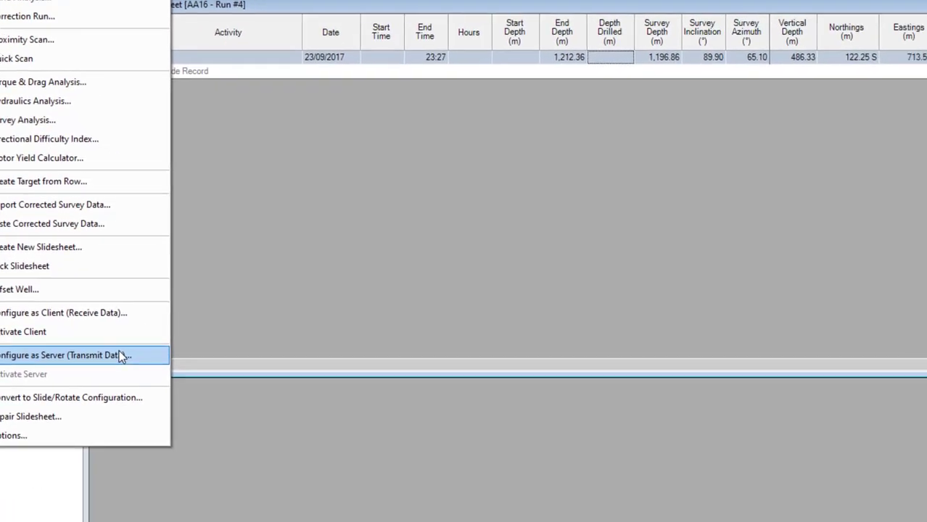
click(250, 444)
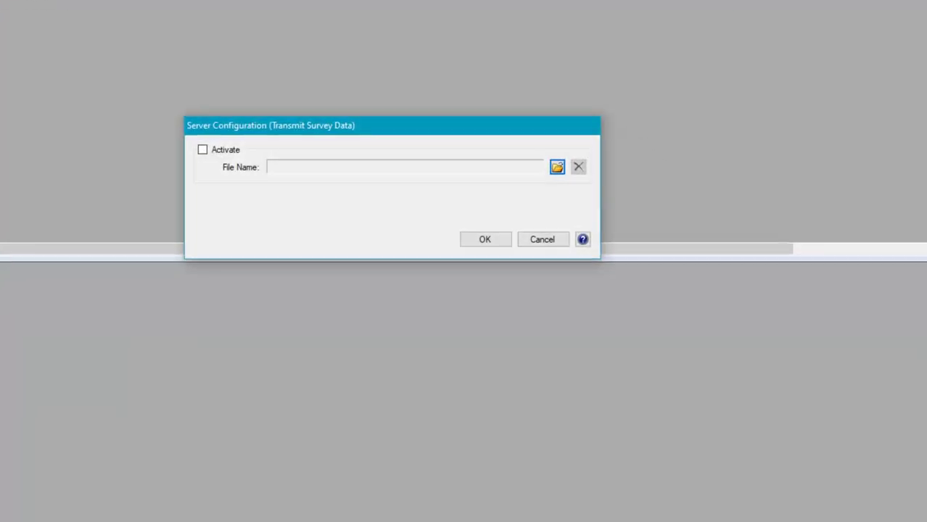
click(556, 168)
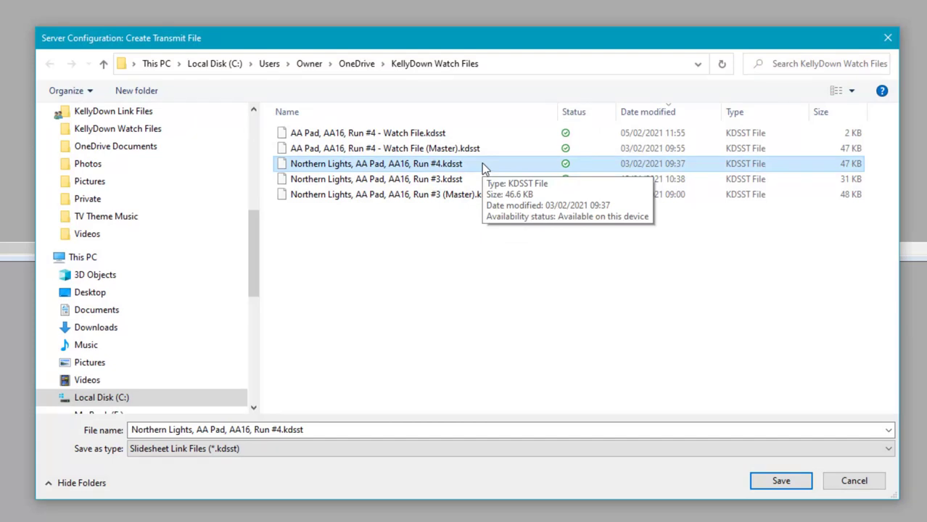
click(781, 482)
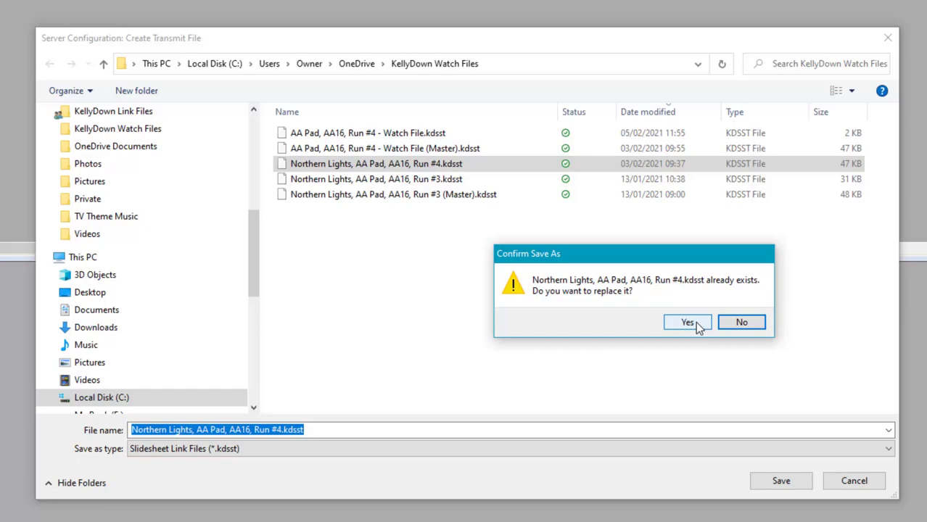
click(687, 322)
click(202, 150)
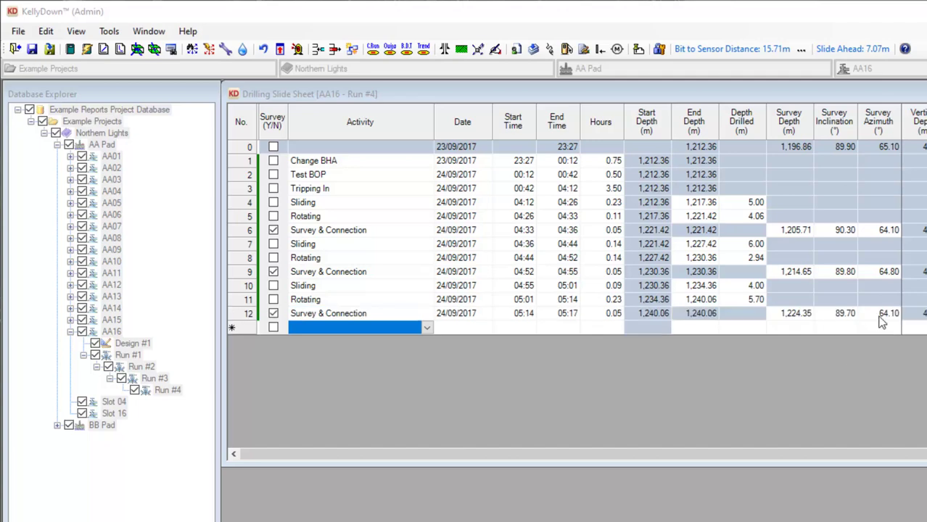
click(879, 318)
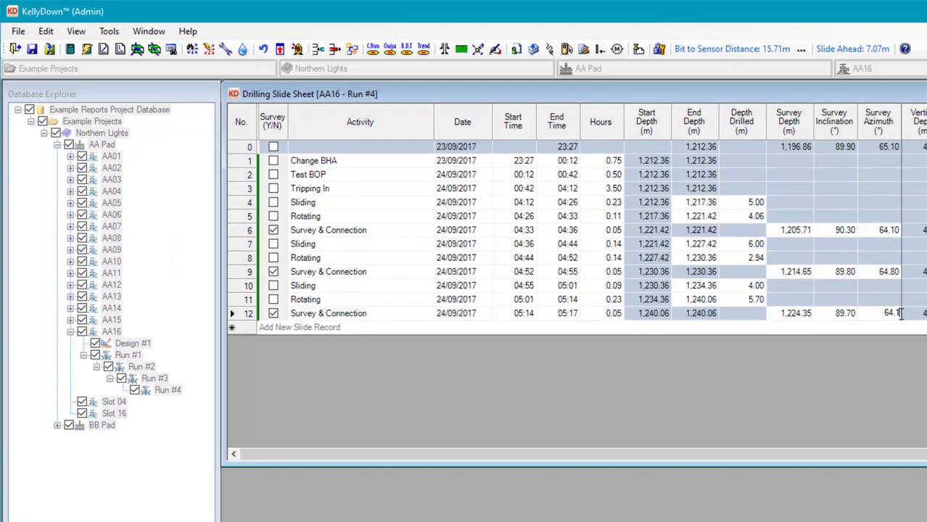
key(Return)
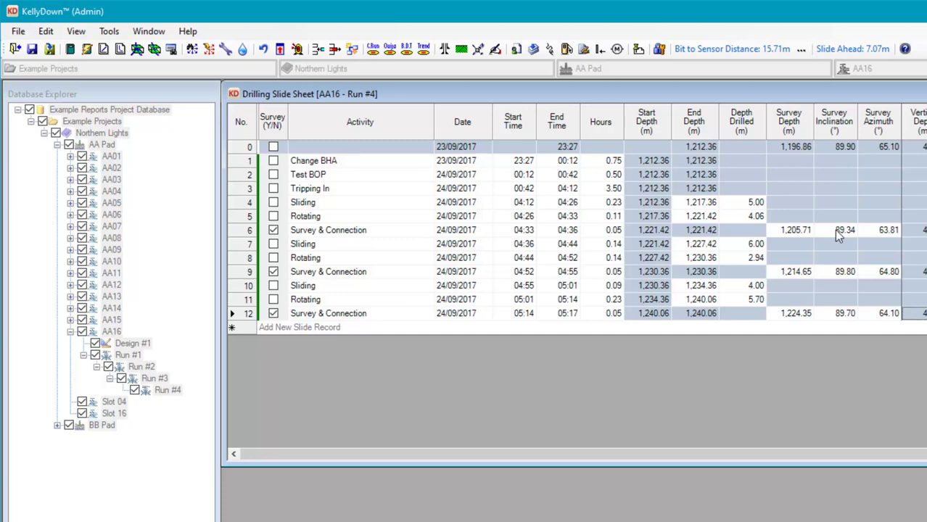